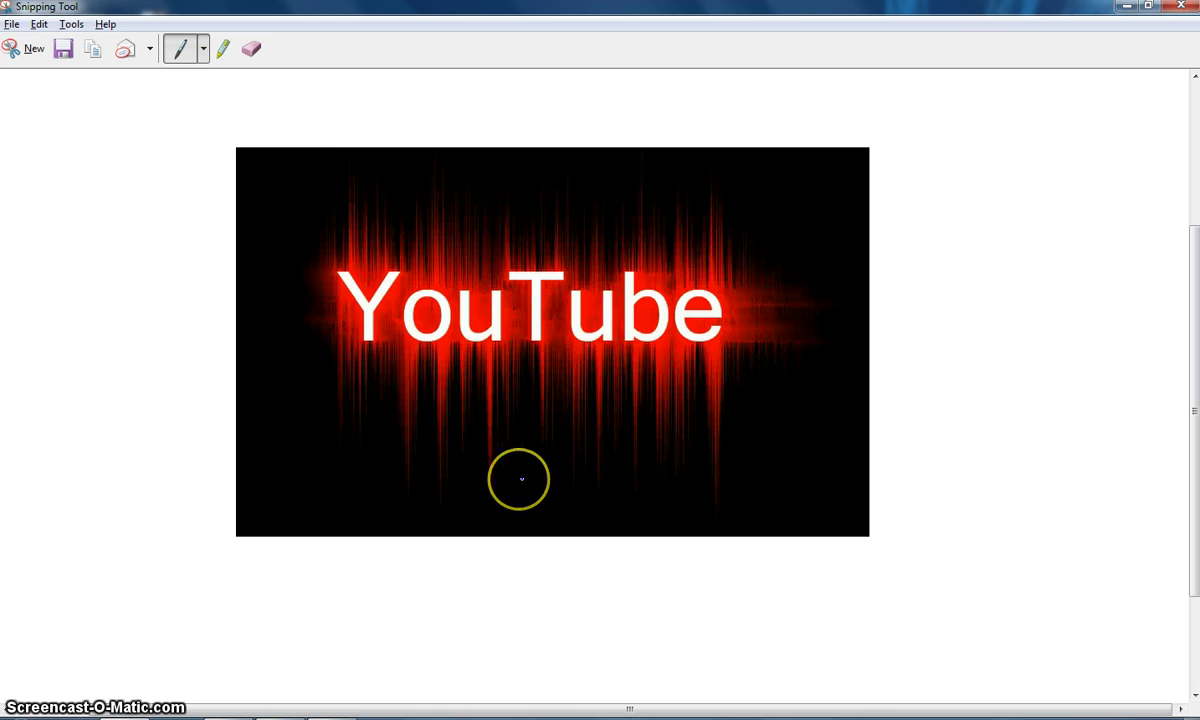
# Switch from the Snipping Tool reference image to Adobe Photoshop CC
pyautogui.hotkey('alt', 'Tab')
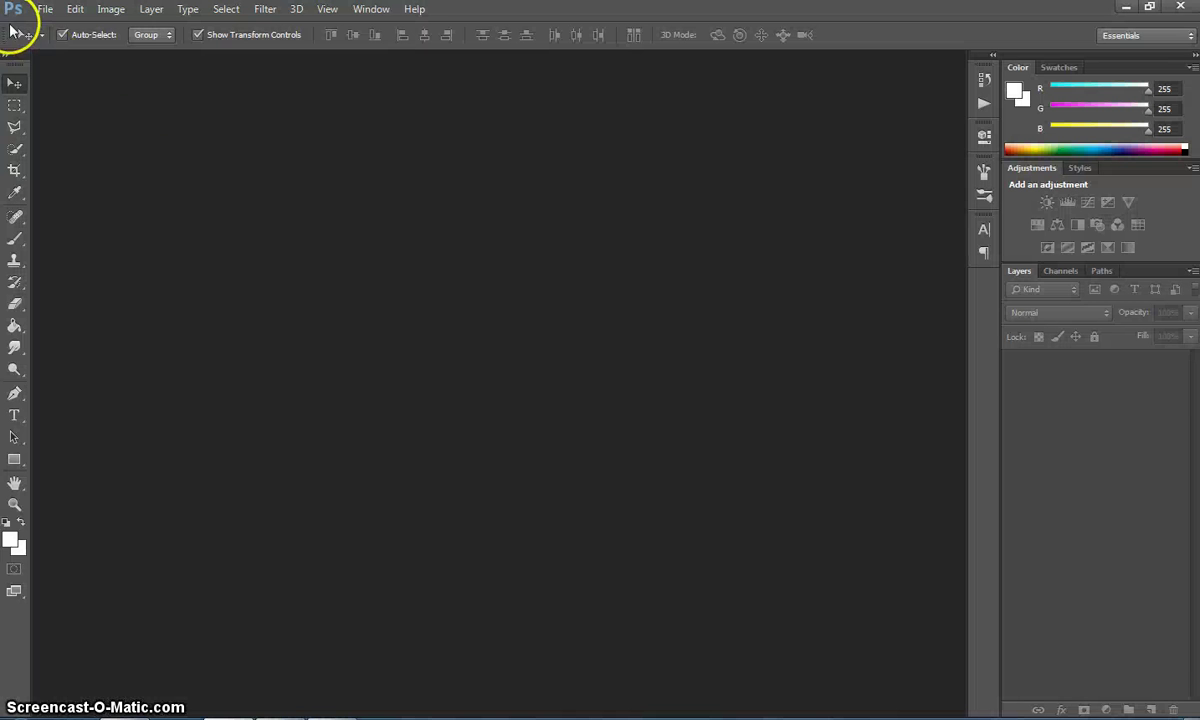
# Create a new 1000 × 800 pixel document with a white background
pyautogui.click(45, 9)
pyautogui.click(55, 28)
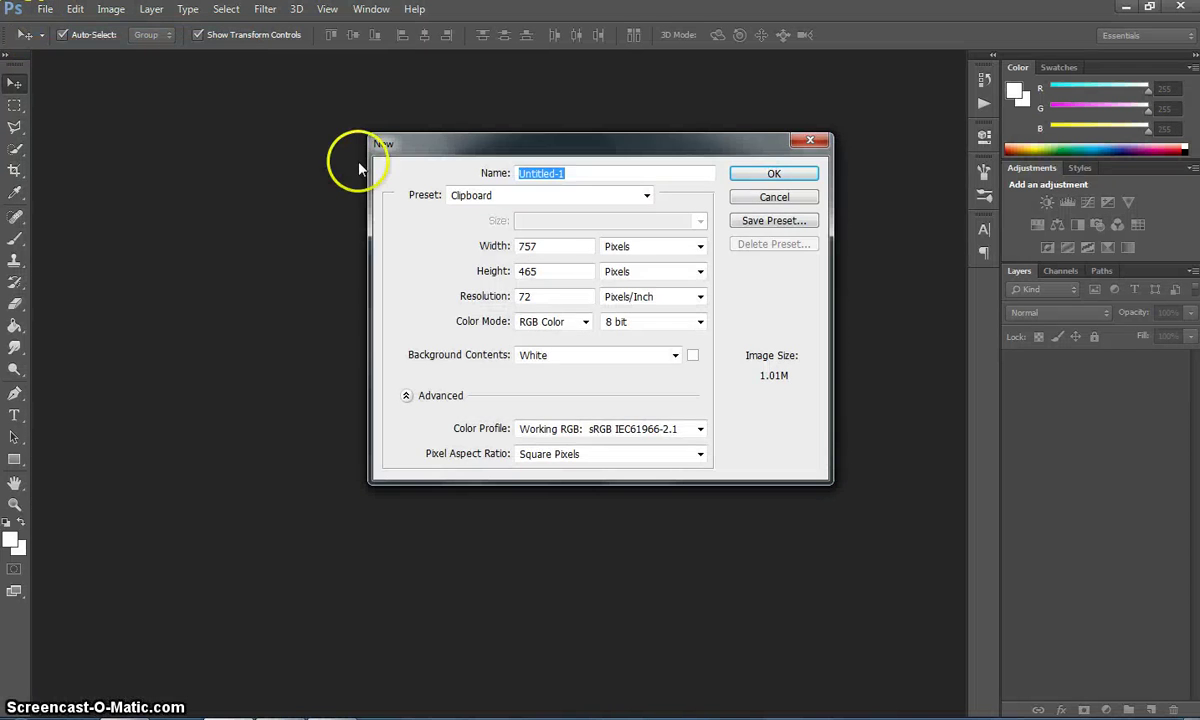
pyautogui.click(566, 241)
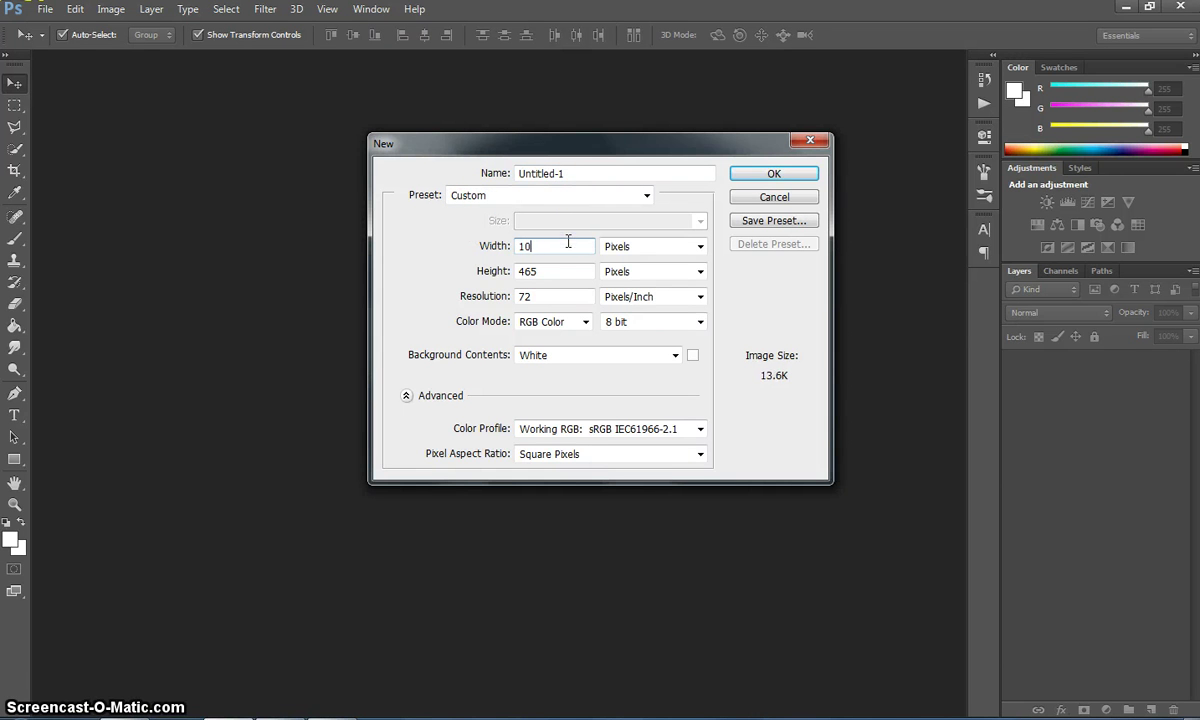
pyautogui.press('Tab')
pyautogui.click(752, 177)
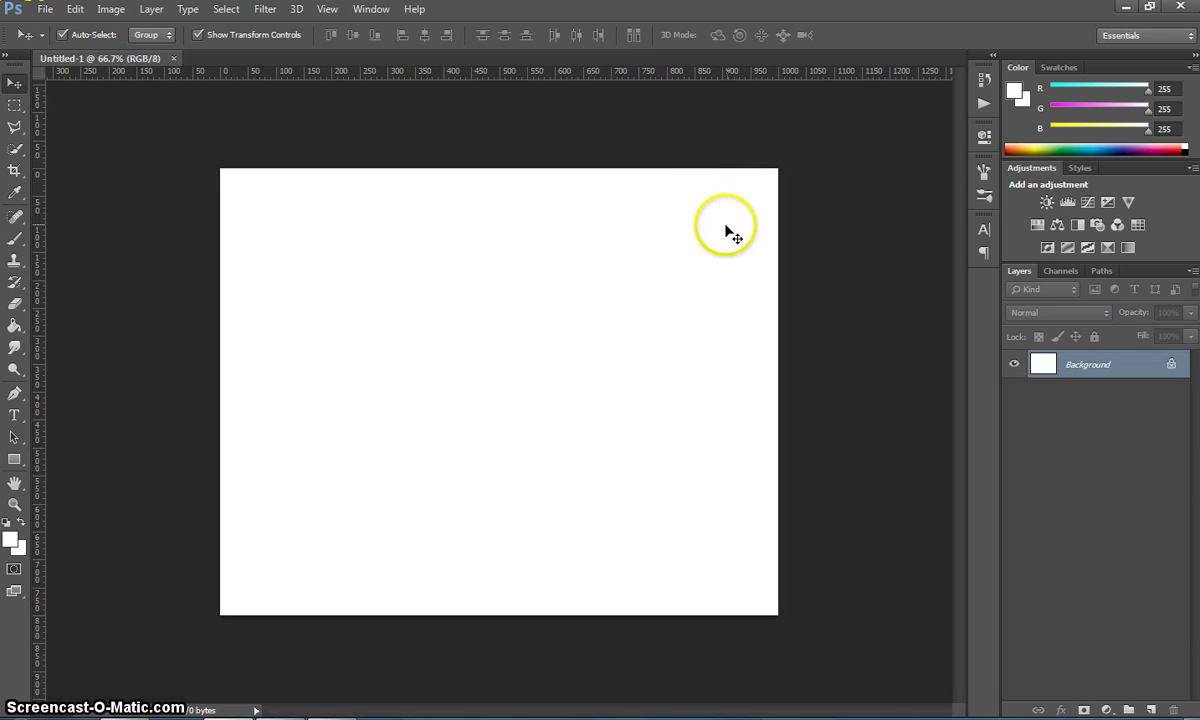
# Set the foreground colour to #000000 and fill the Background layer black with the Paint Bucket
pyautogui.click(14, 326)
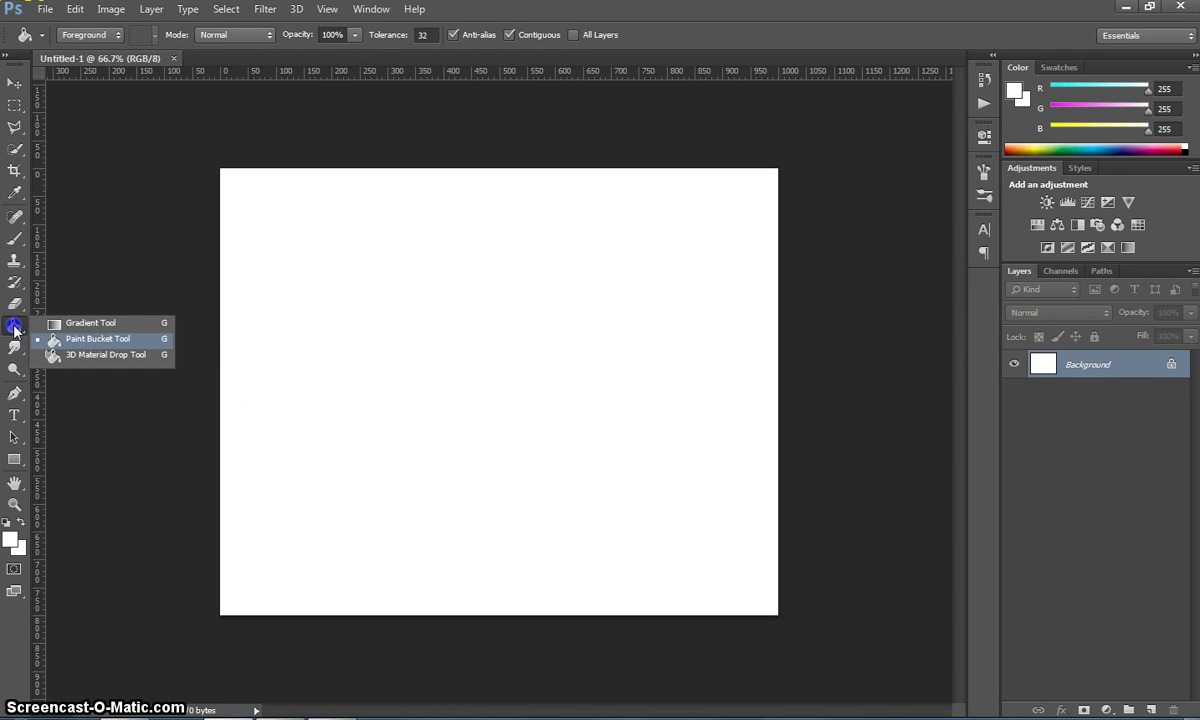
pyautogui.click(12, 540)
pyautogui.click(447, 385)
pyautogui.write('000000')
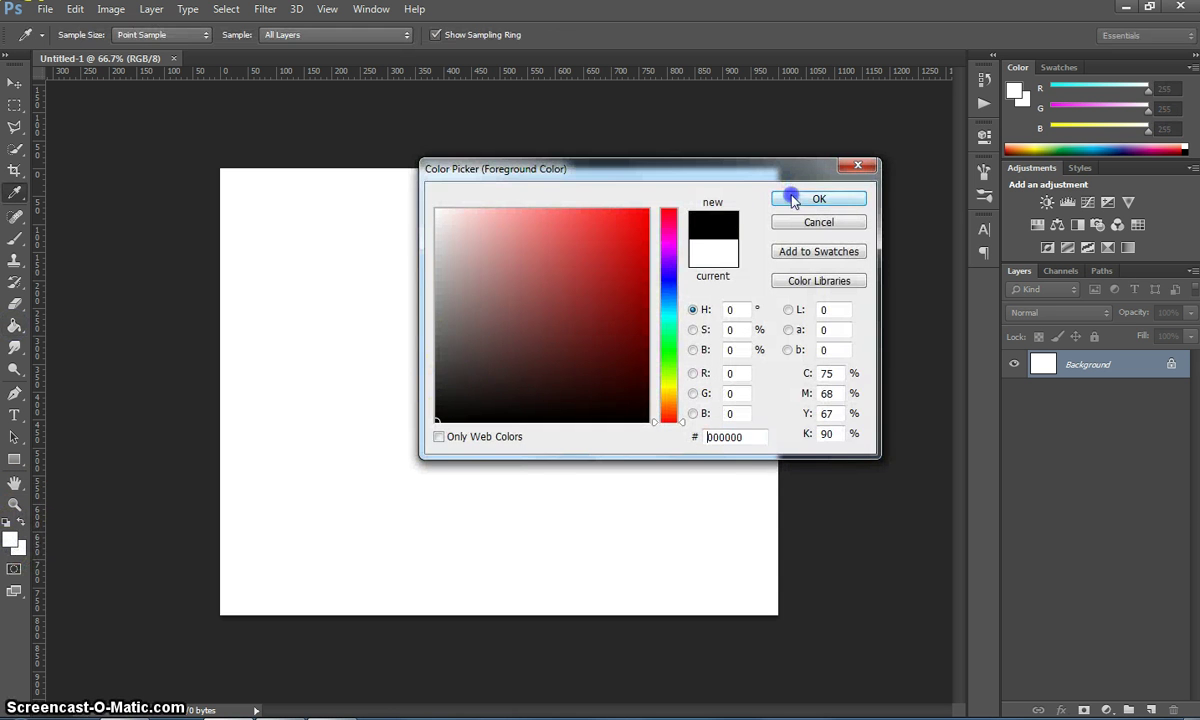
pyautogui.click(792, 200)
pyautogui.click(481, 324)
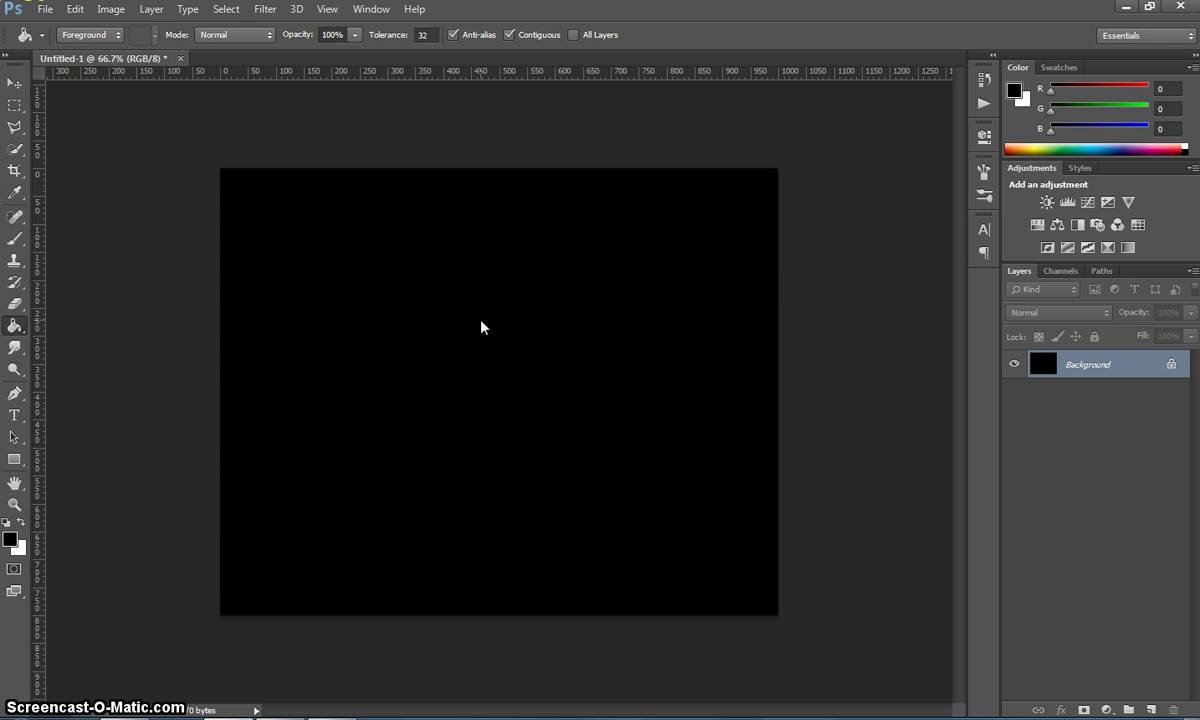
pyautogui.click(470, 322)
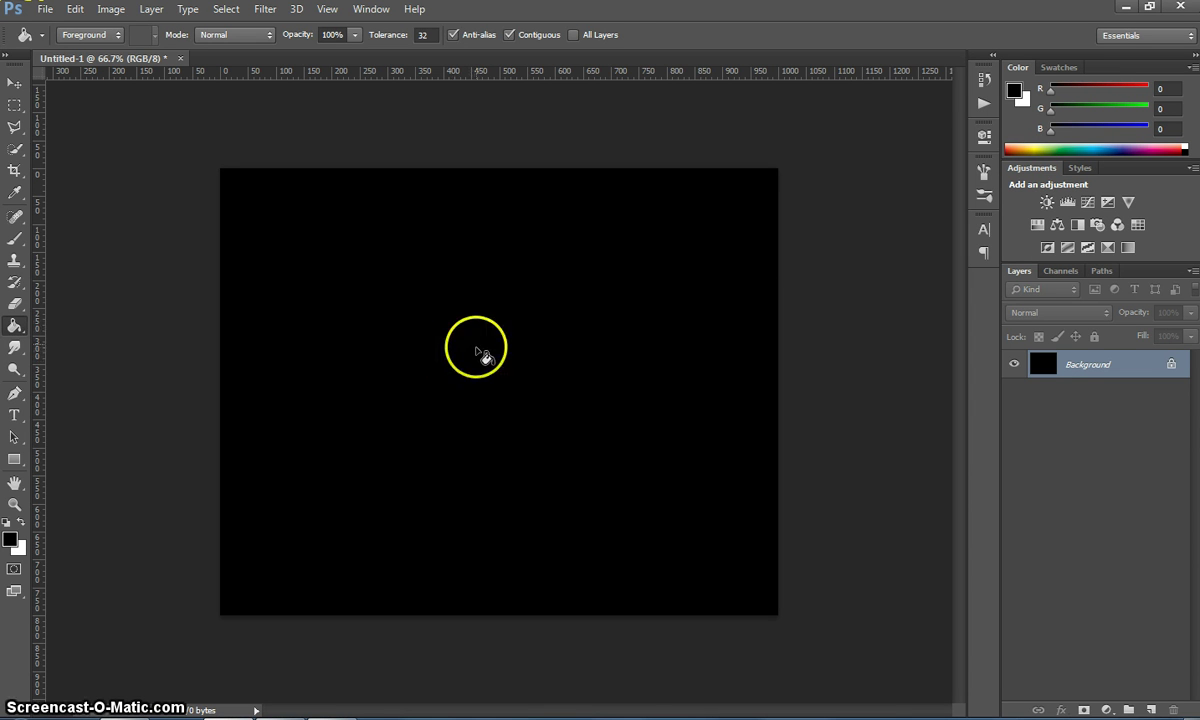
# Set up the Type tool with white text colour and the Tunga font
pyautogui.click(14, 414)
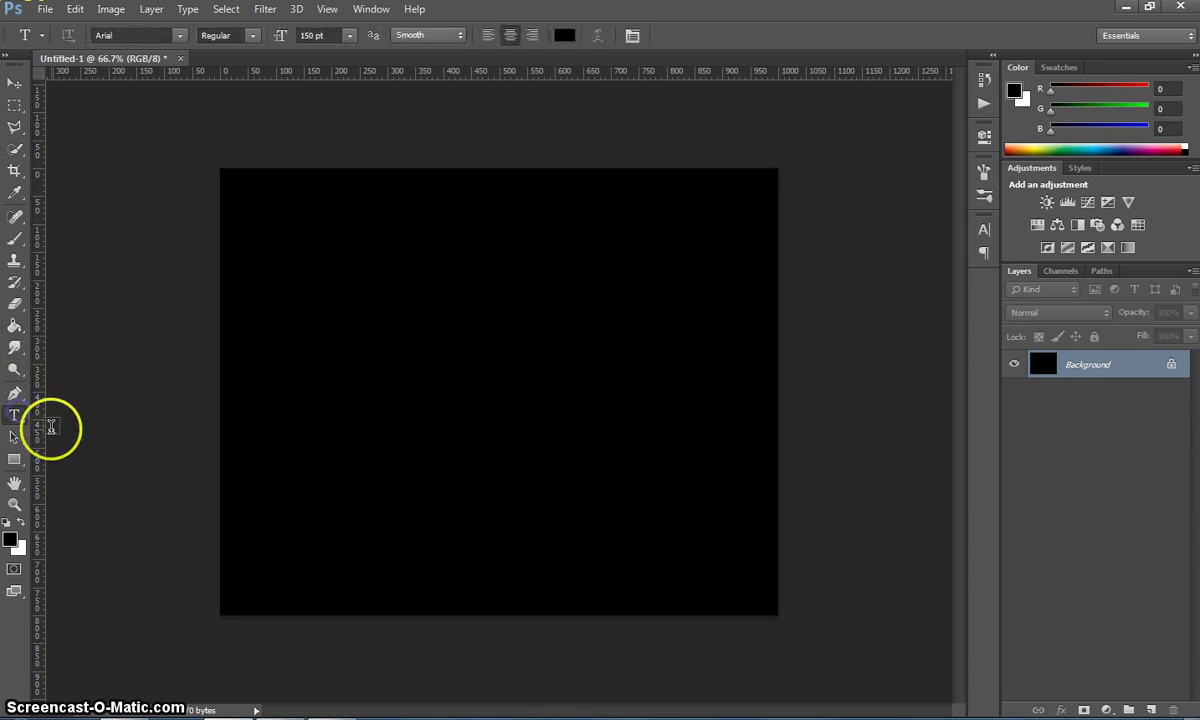
pyautogui.click(571, 34)
pyautogui.click(448, 211)
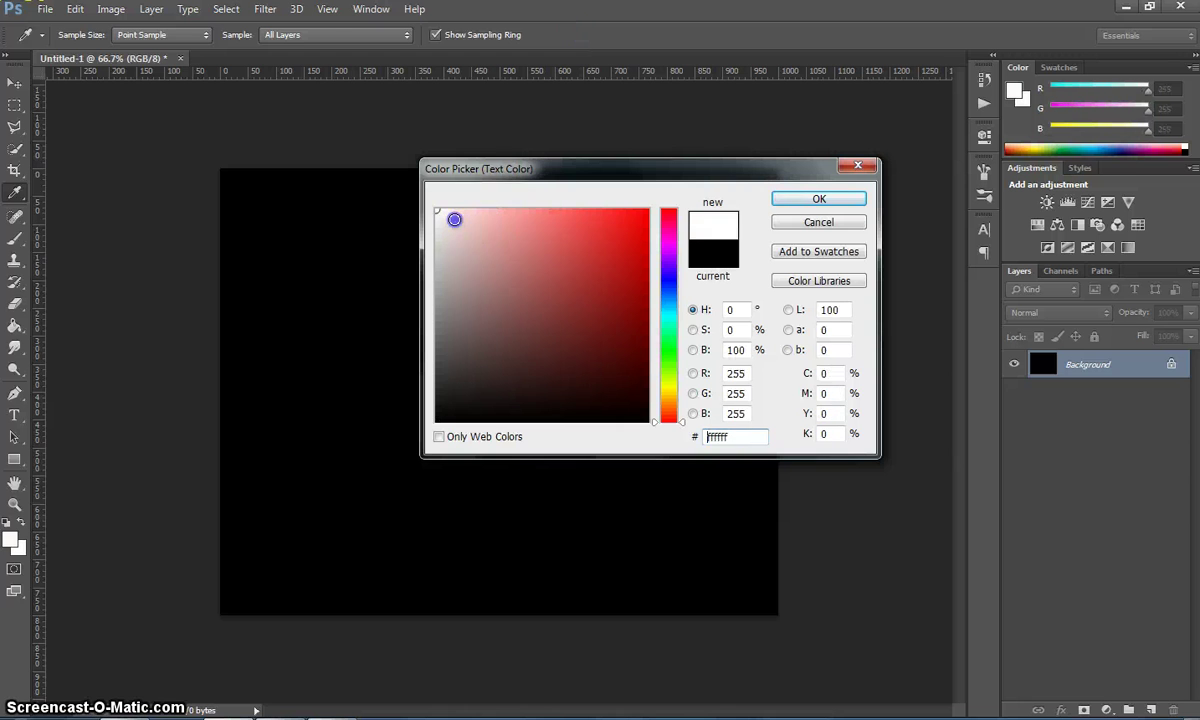
pyautogui.click(820, 203)
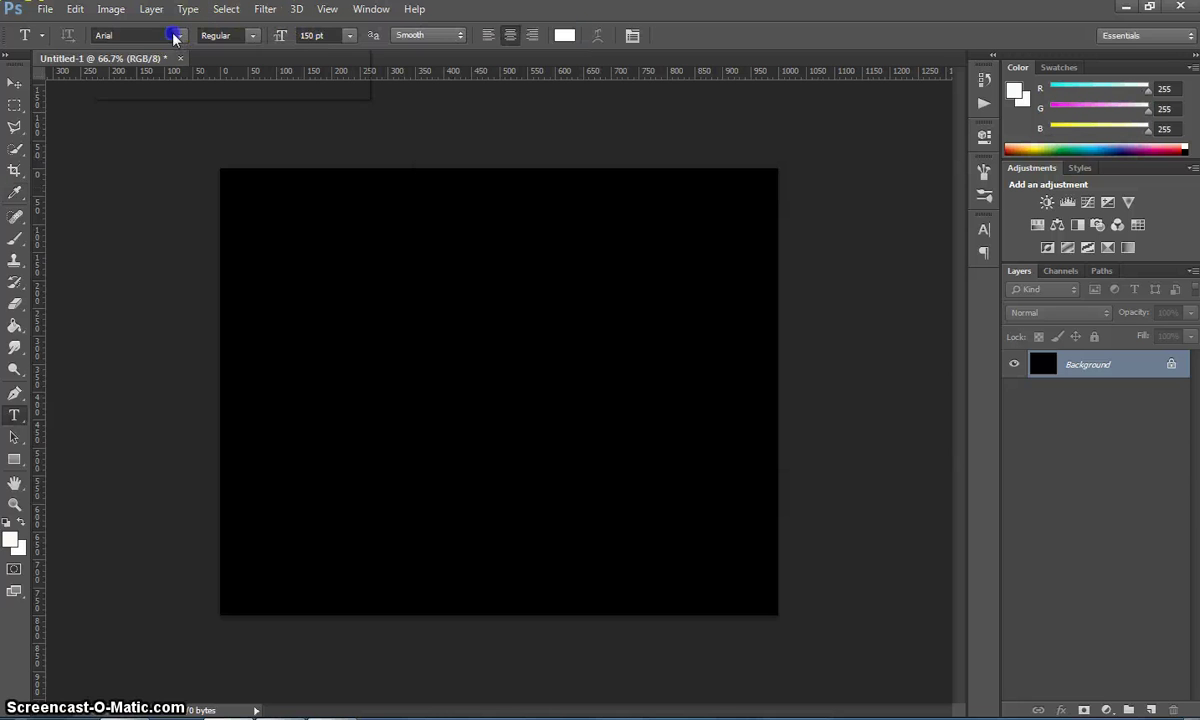
pyautogui.click(177, 36)
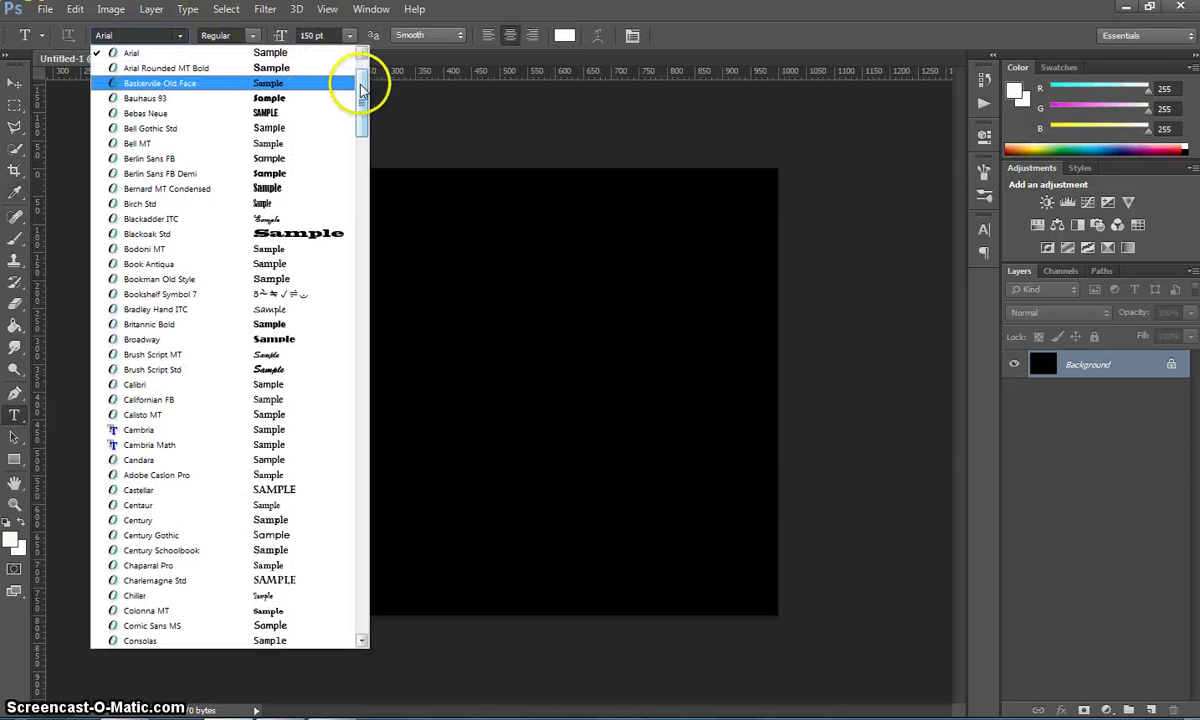
pyautogui.moveTo(358, 84); pyautogui.dragTo(370, 440)
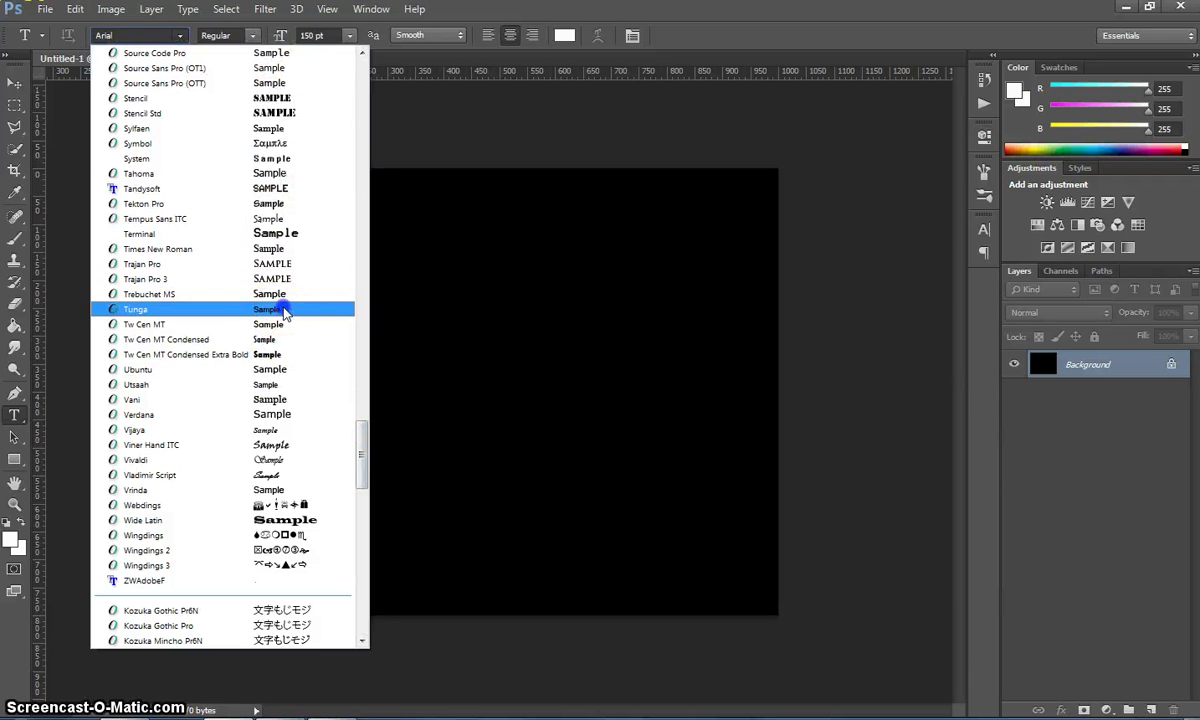
pyautogui.click(280, 308)
# Type 'Laser' on the canvas and move it toward the centre
pyautogui.click(295, 367)
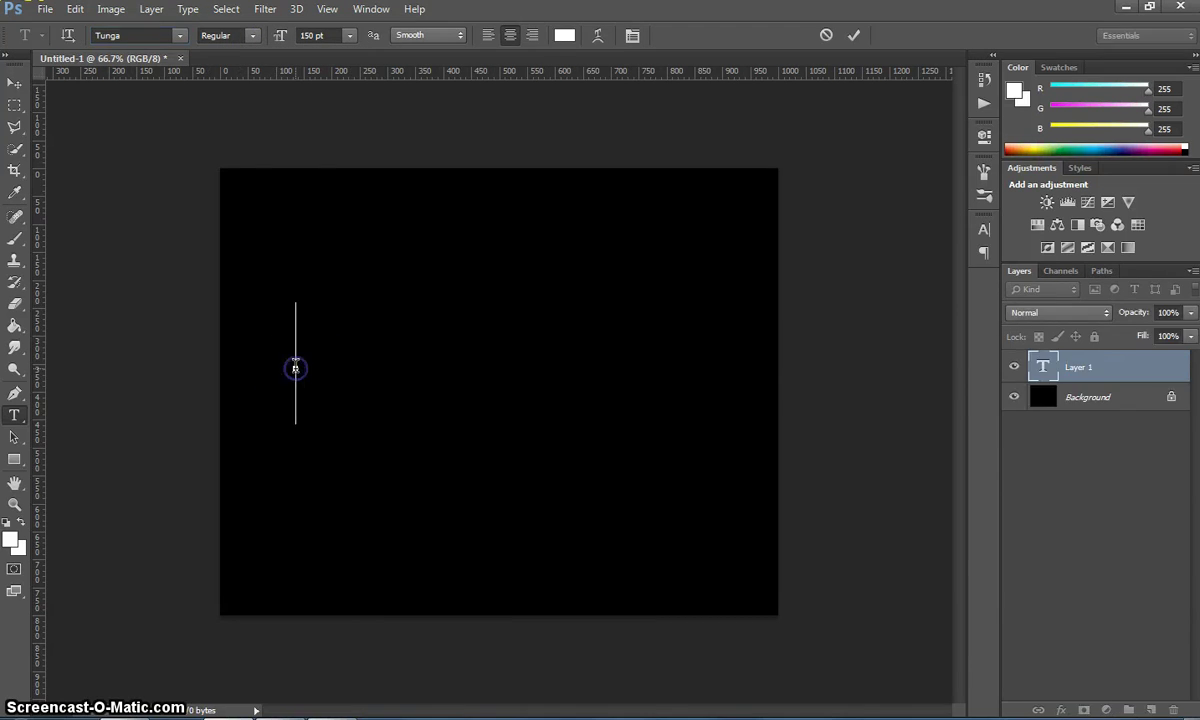
pyautogui.moveTo(331, 357); pyautogui.dragTo(341, 343)
pyautogui.write('Laser')
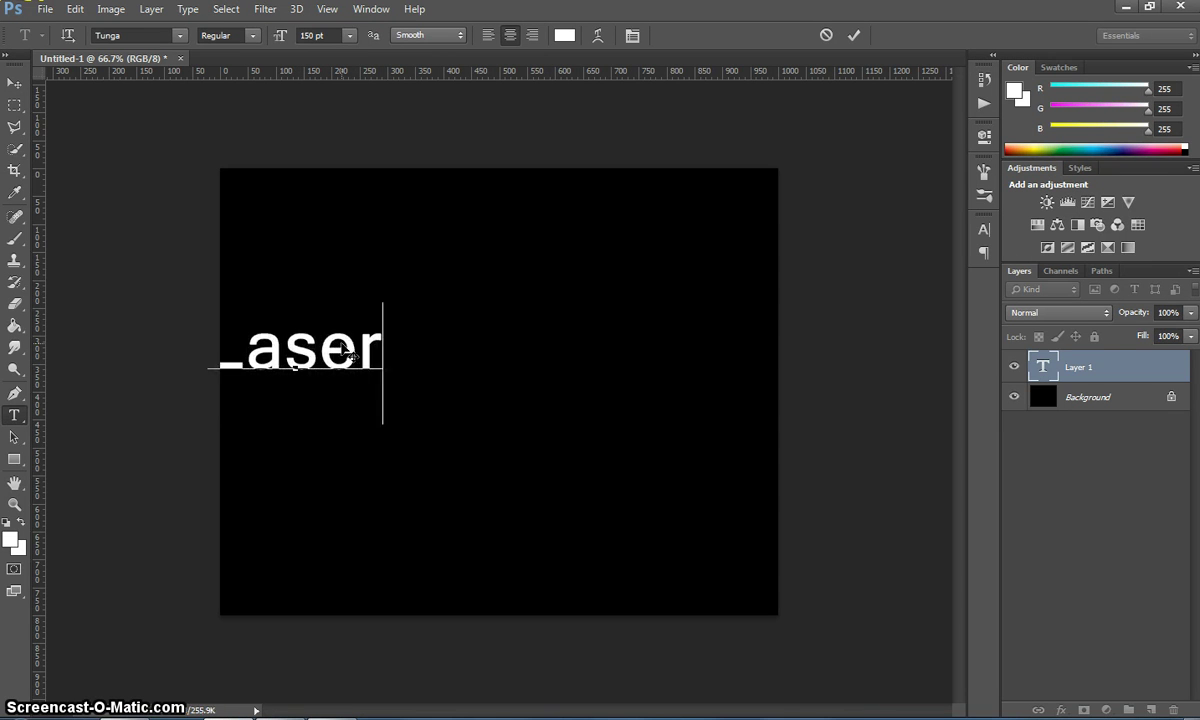
pyautogui.click(14, 83)
pyautogui.moveTo(335, 385); pyautogui.dragTo(522, 380)
# Change the Laser text size to 200 pt
pyautogui.press('t')
pyautogui.click(490, 377)
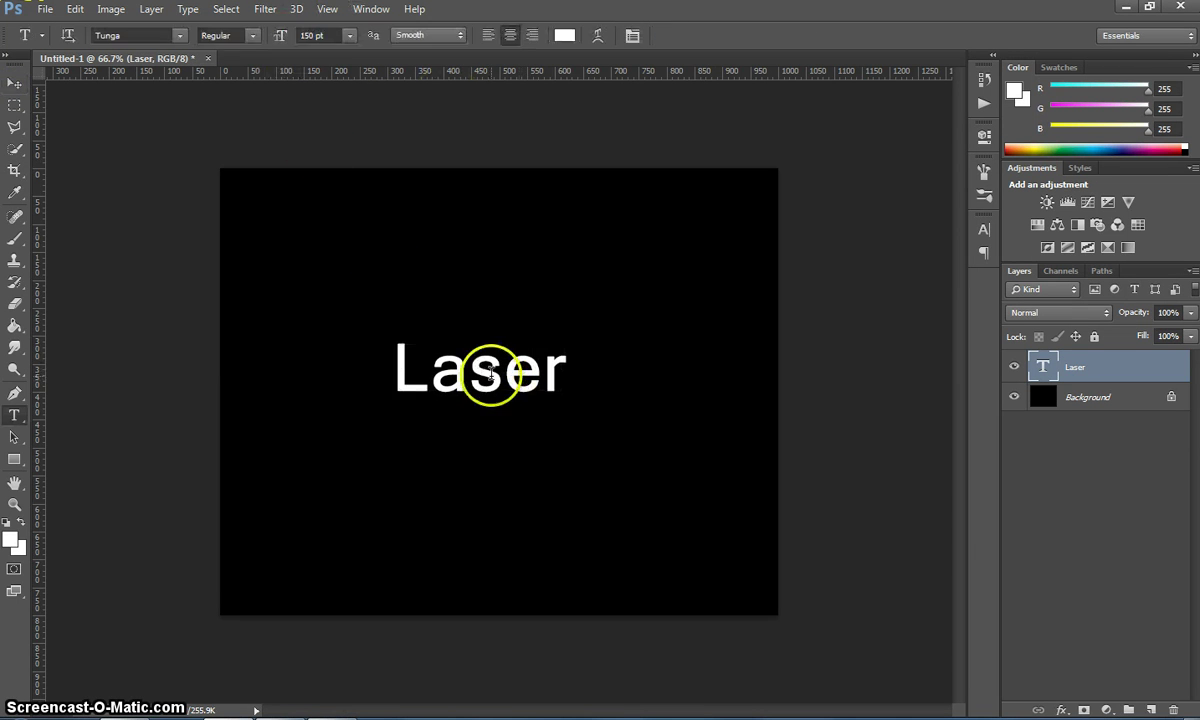
pyautogui.doubleClick(490, 375)
pyautogui.click(310, 36)
pyautogui.write('200')
pyautogui.press('Return')
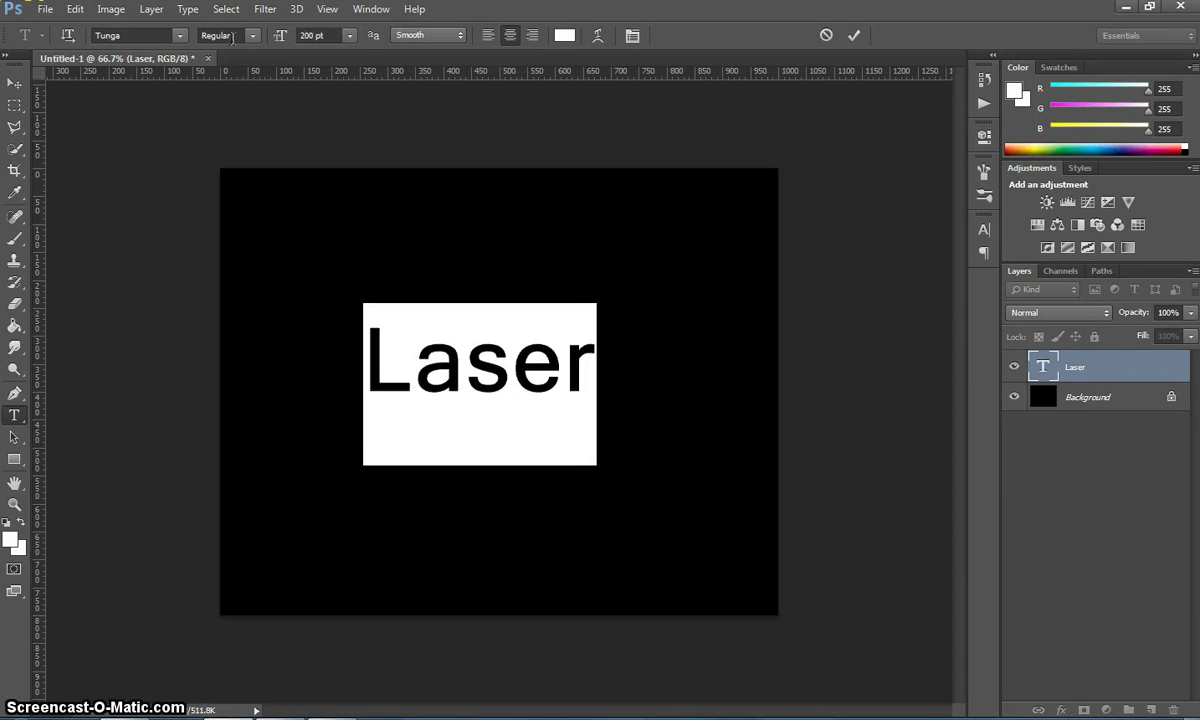
# Nudge the Laser text slightly and duplicate its layer as 'Laser copy'
pyautogui.click(14, 82)
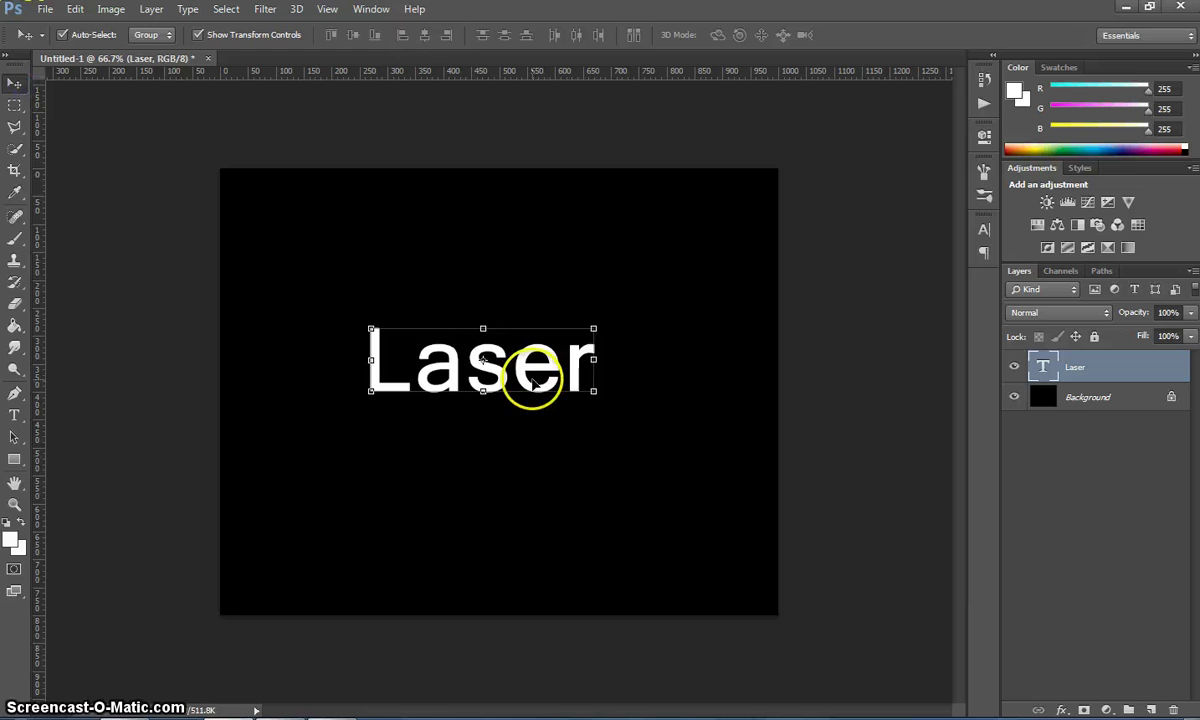
pyautogui.moveTo(532, 380); pyautogui.dragTo(538, 387)
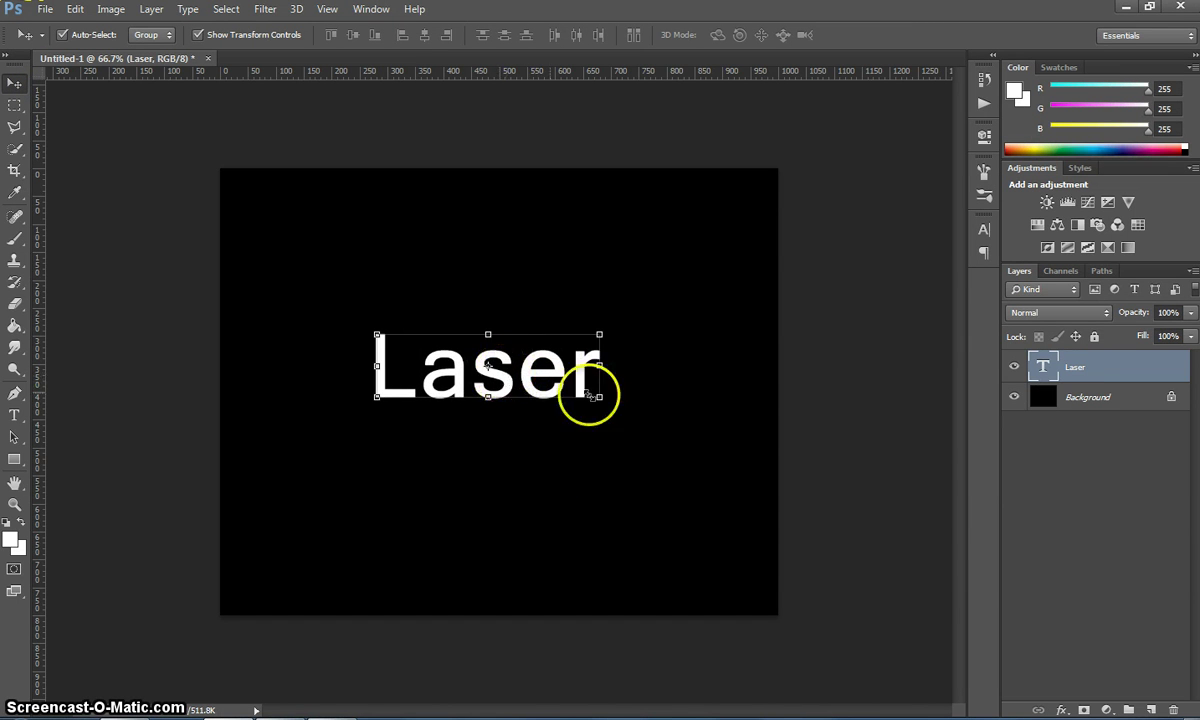
pyautogui.doubleClick(1075, 367)
pyautogui.rightClick(1078, 368)
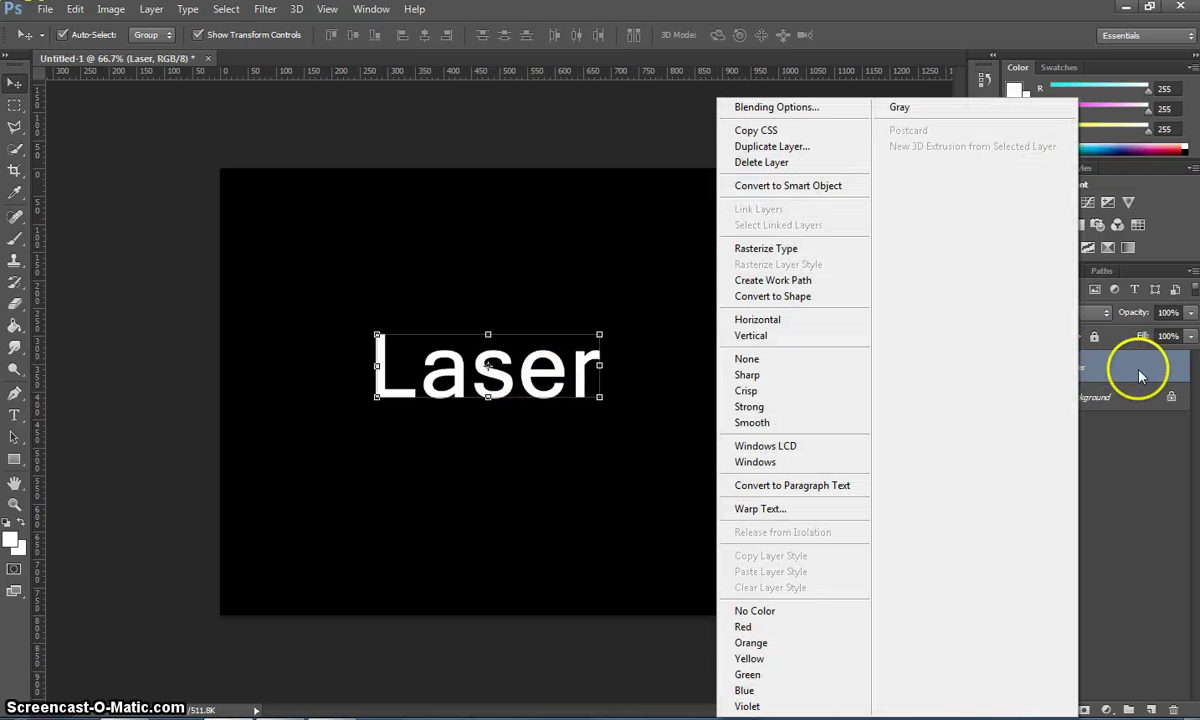
pyautogui.click(764, 145)
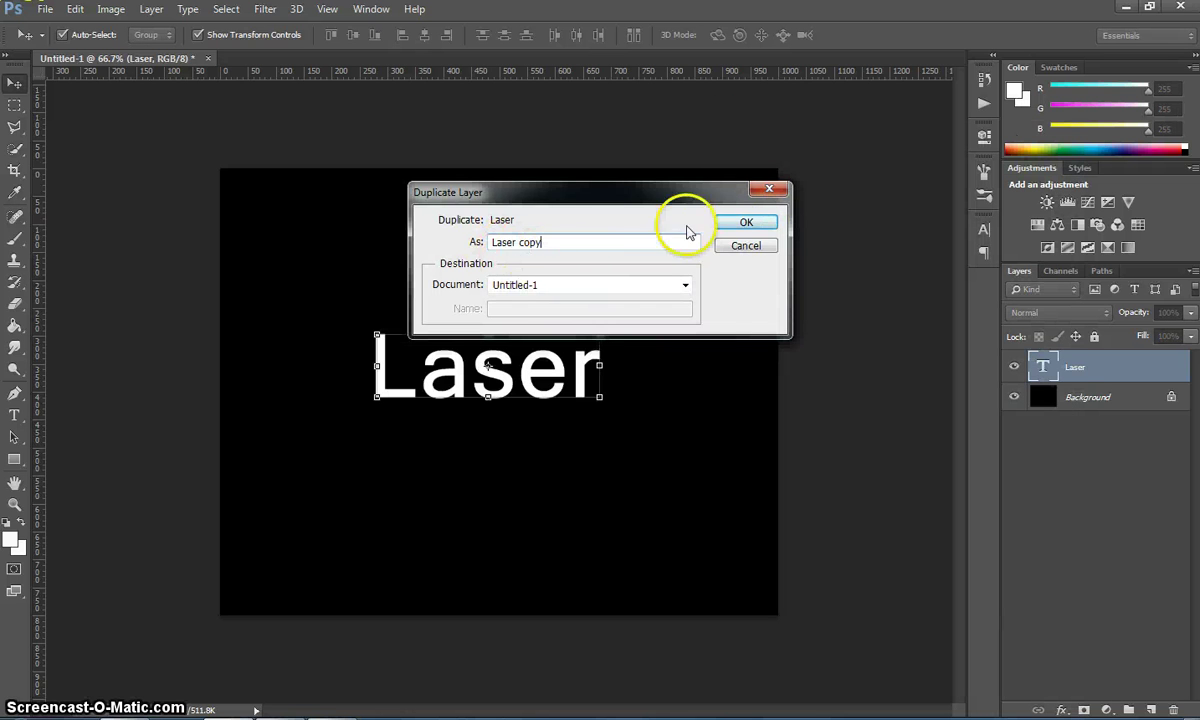
pyautogui.click(727, 225)
pyautogui.click(921, 332)
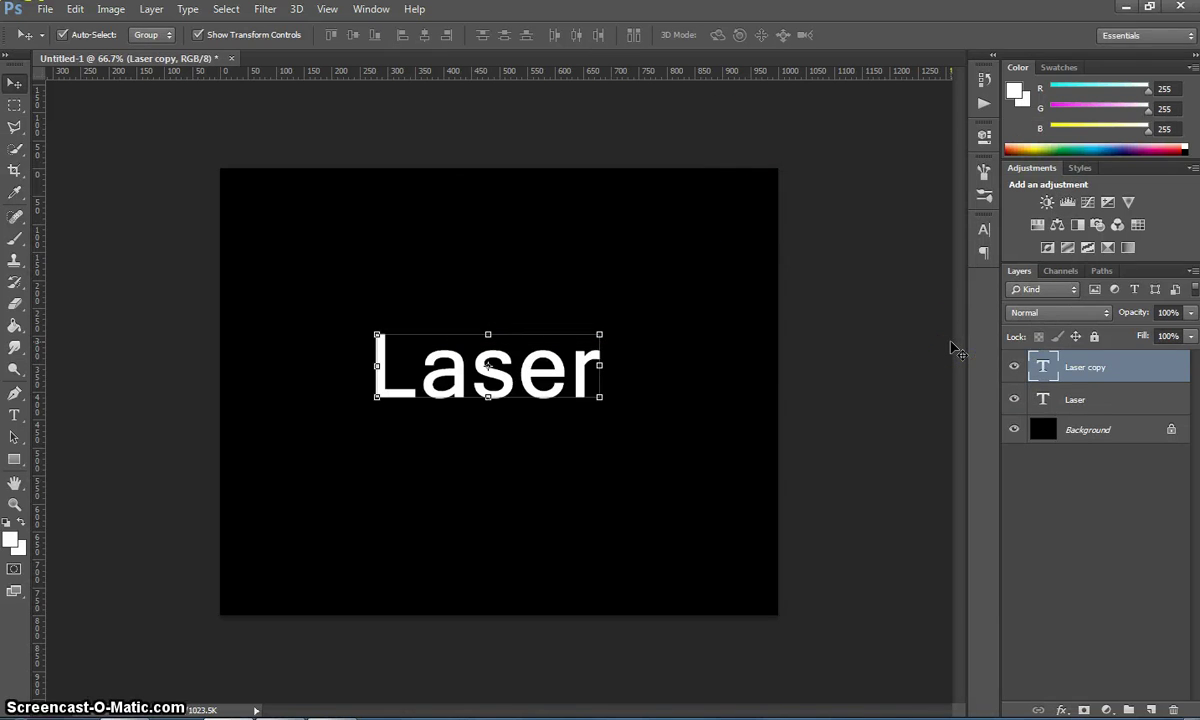
# Rasterize the original Laser layer and apply the Wind filter from the right
pyautogui.click(1105, 399)
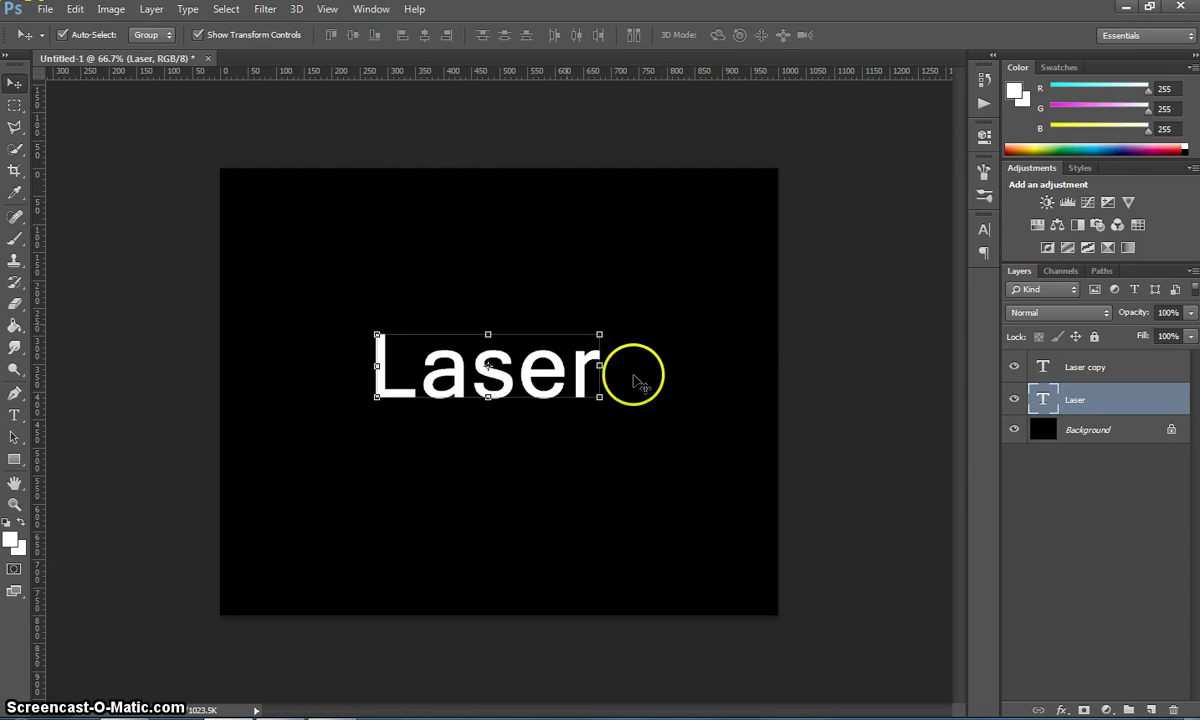
pyautogui.click(265, 10)
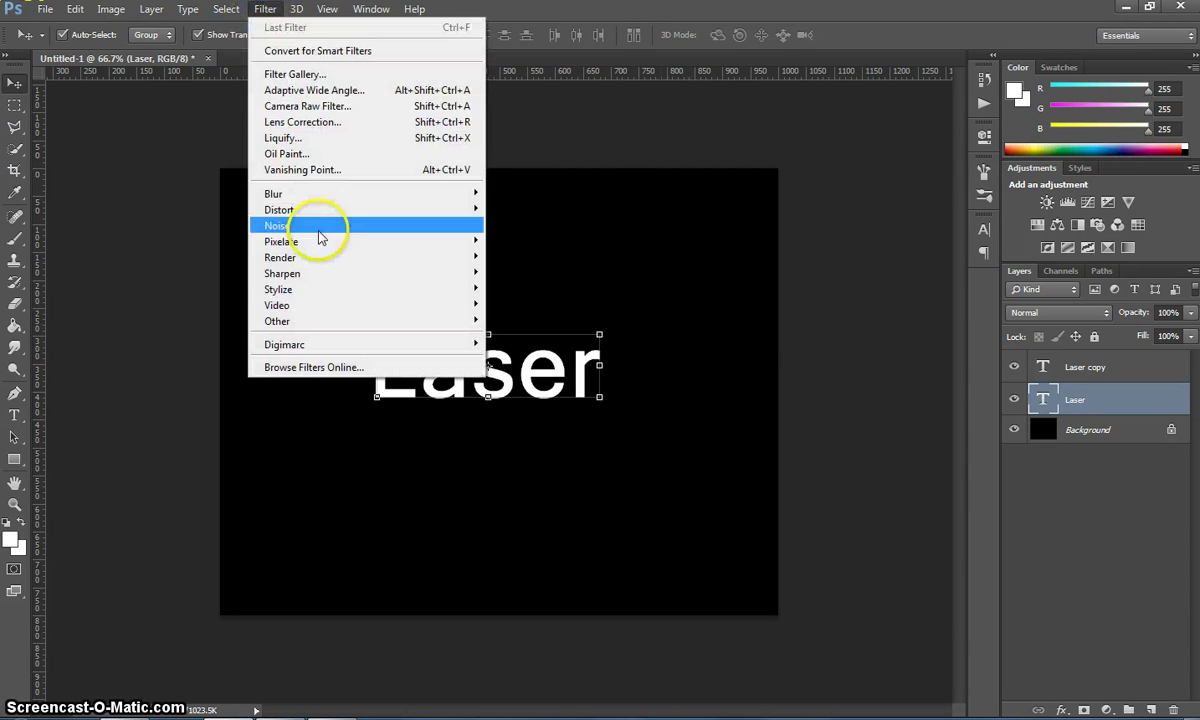
pyautogui.moveTo(313, 289)
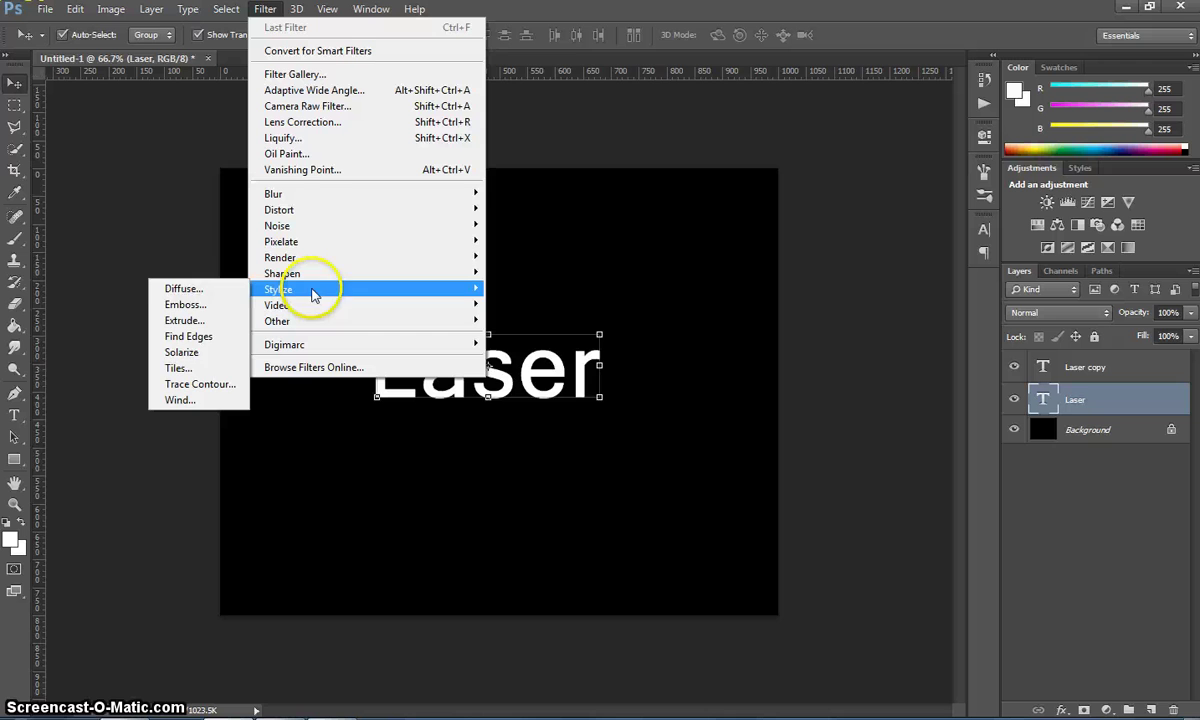
pyautogui.click(203, 404)
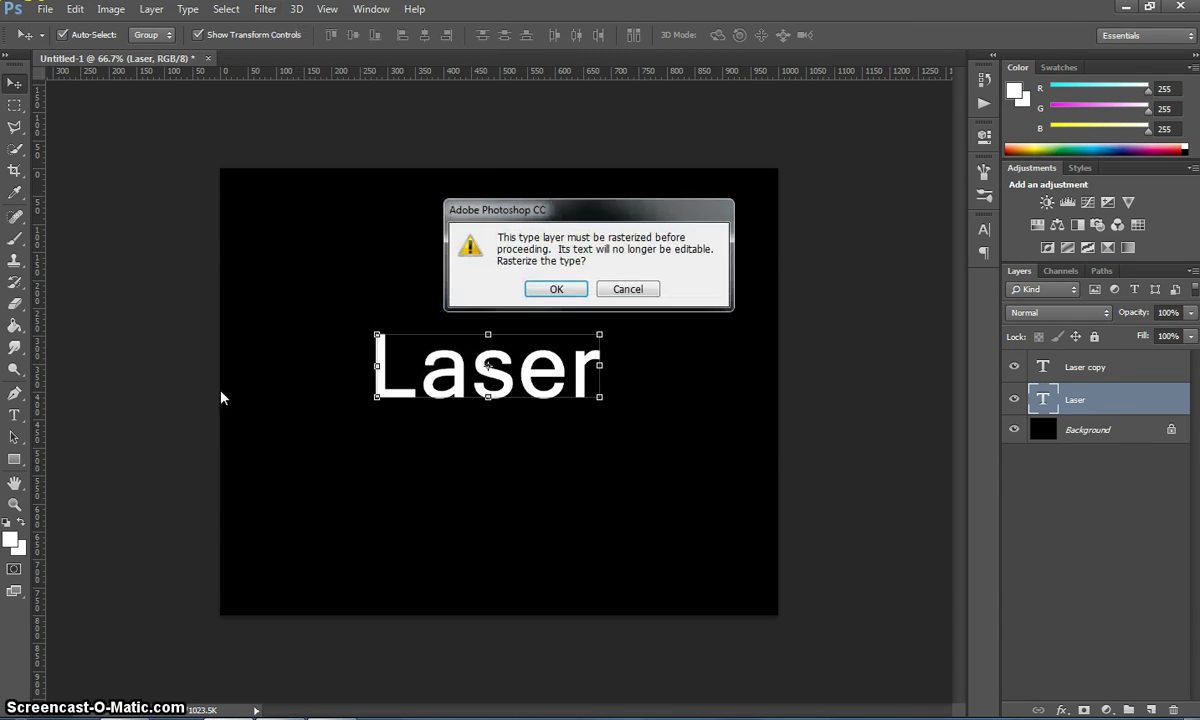
pyautogui.click(561, 289)
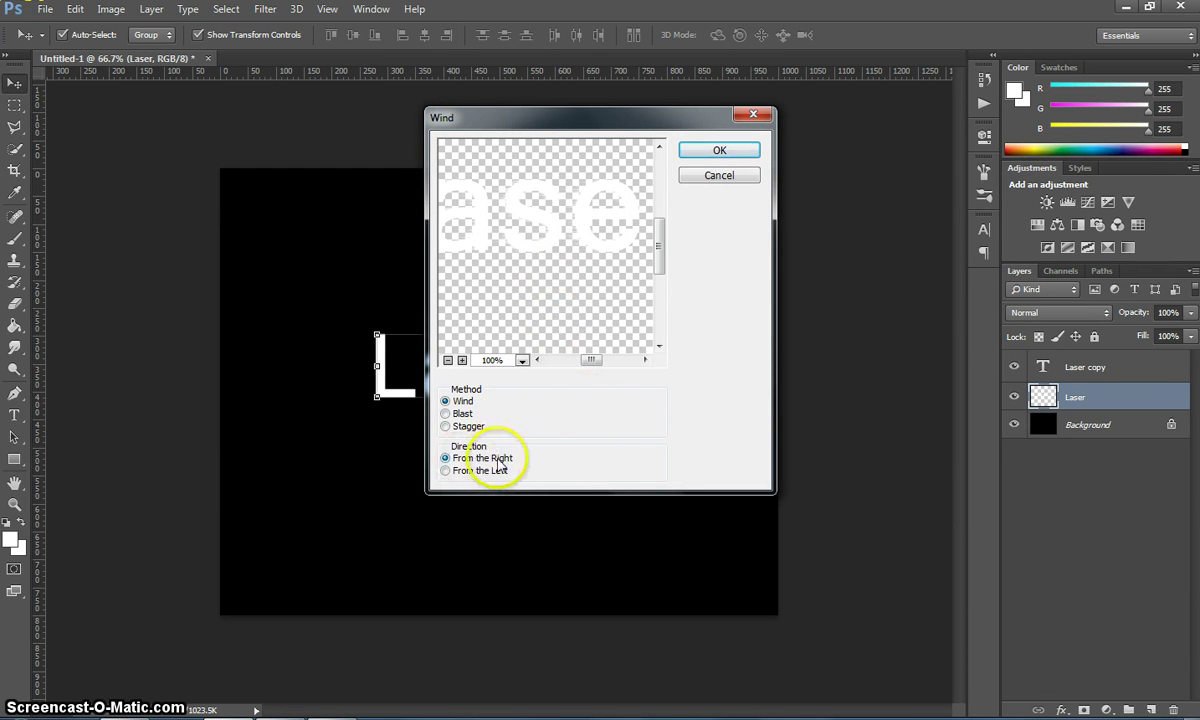
pyautogui.click(720, 151)
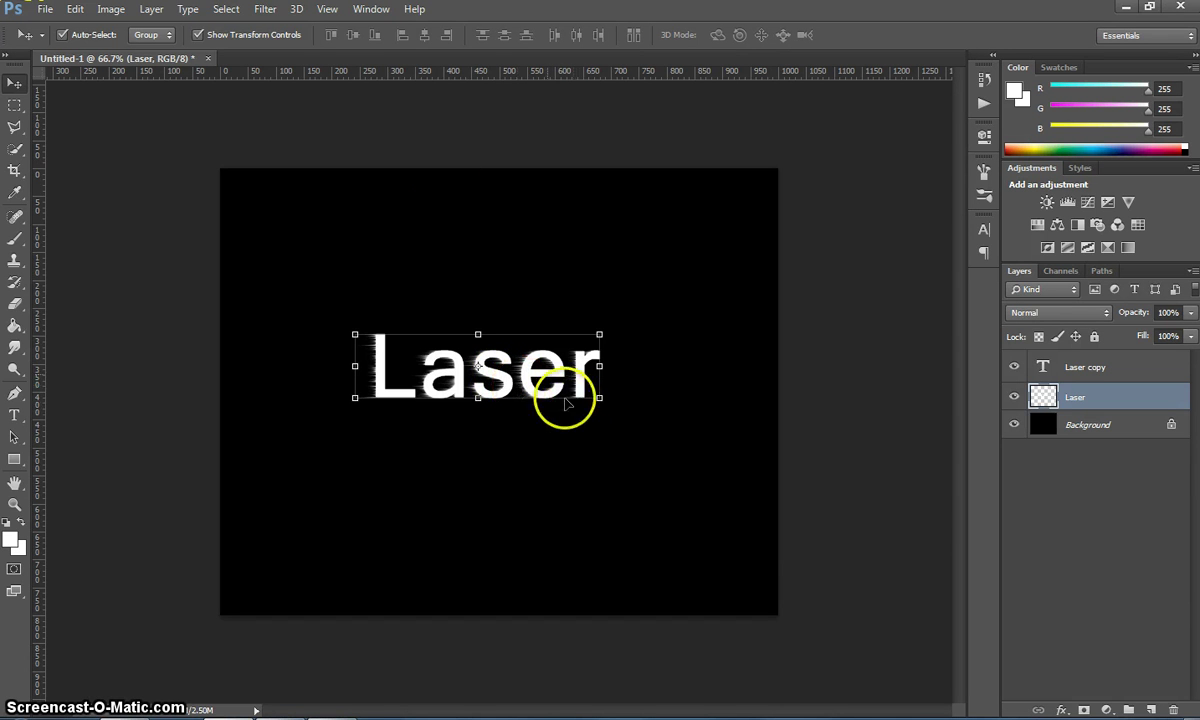
# Reapply the Wind filter twice so streaks trail further off the left of Laser
pyautogui.click(265, 10)
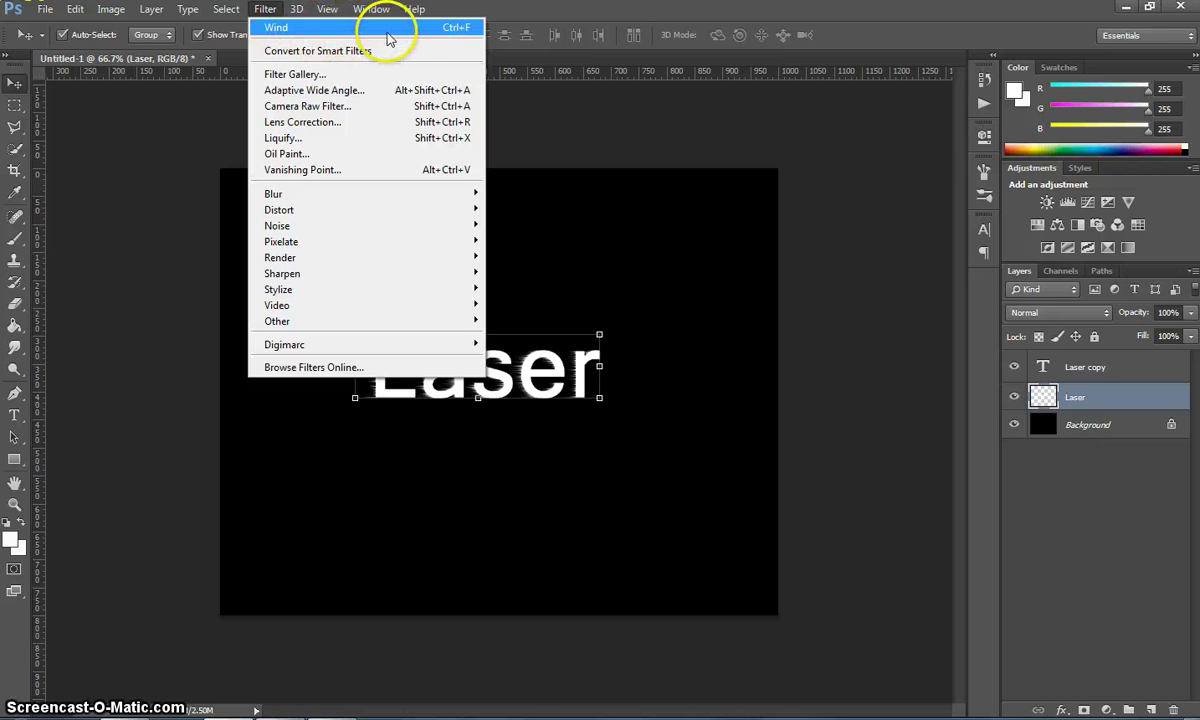
pyautogui.click(297, 30)
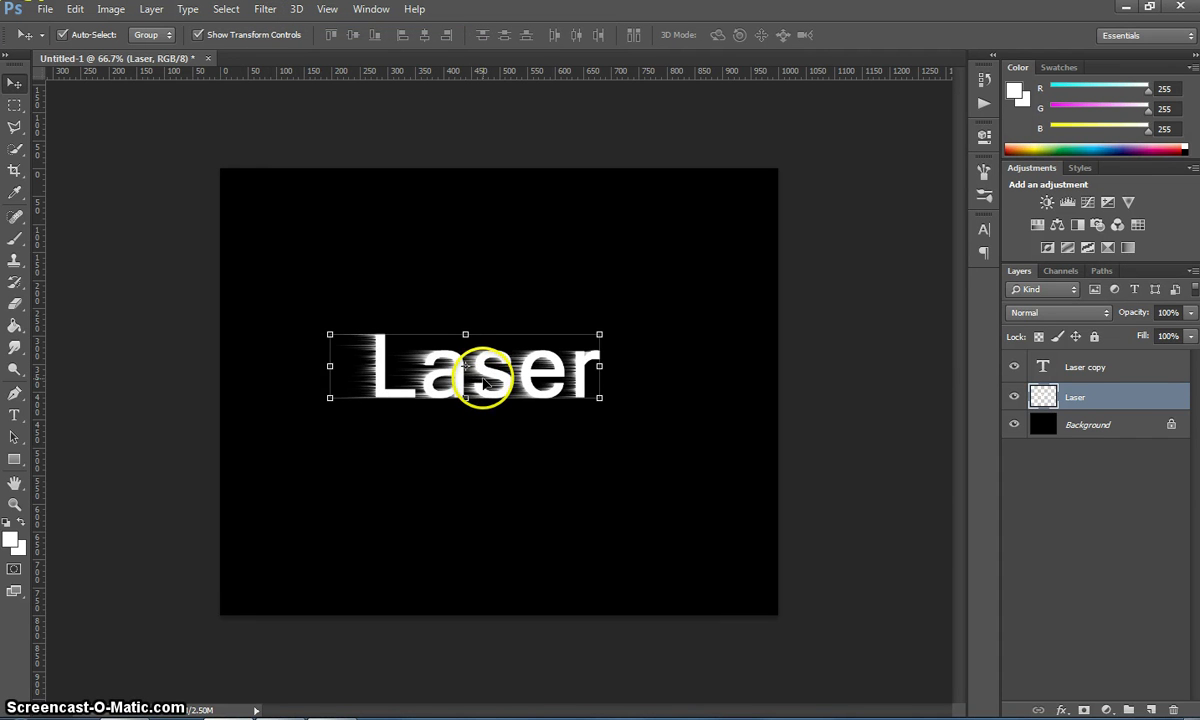
pyautogui.click(265, 9)
pyautogui.click(283, 31)
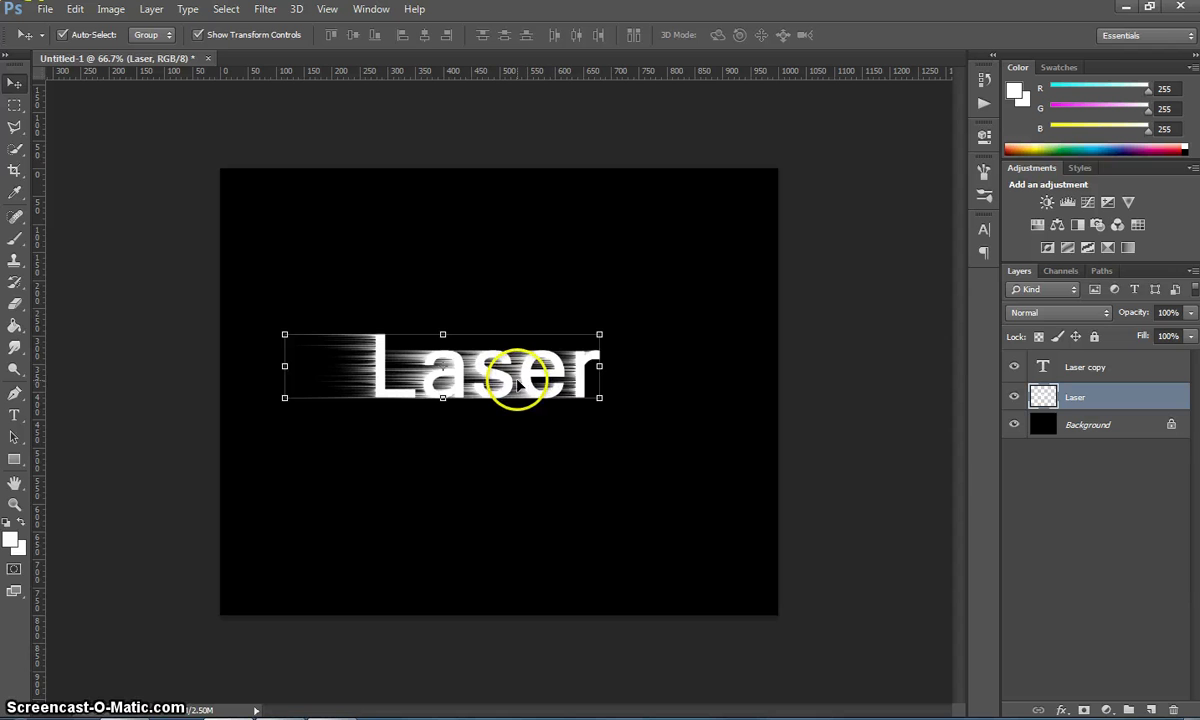
# Apply the Wind filter with direction From the Left to the Laser layer
pyautogui.click(265, 9)
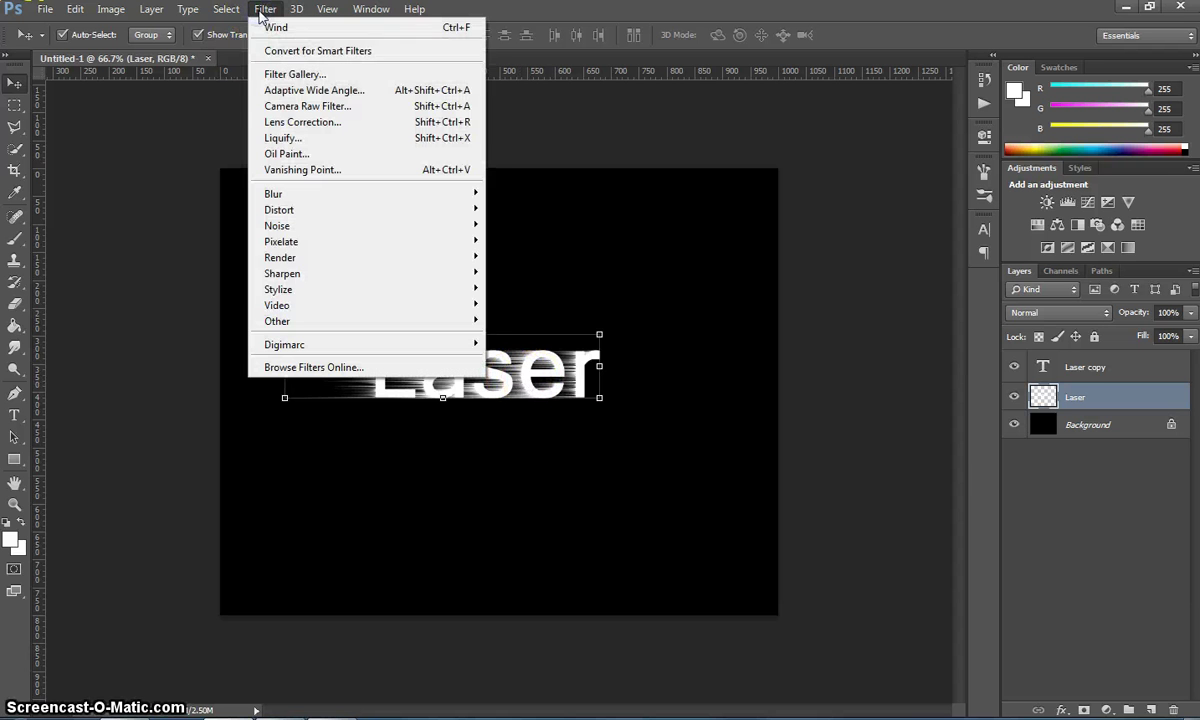
pyautogui.moveTo(303, 288)
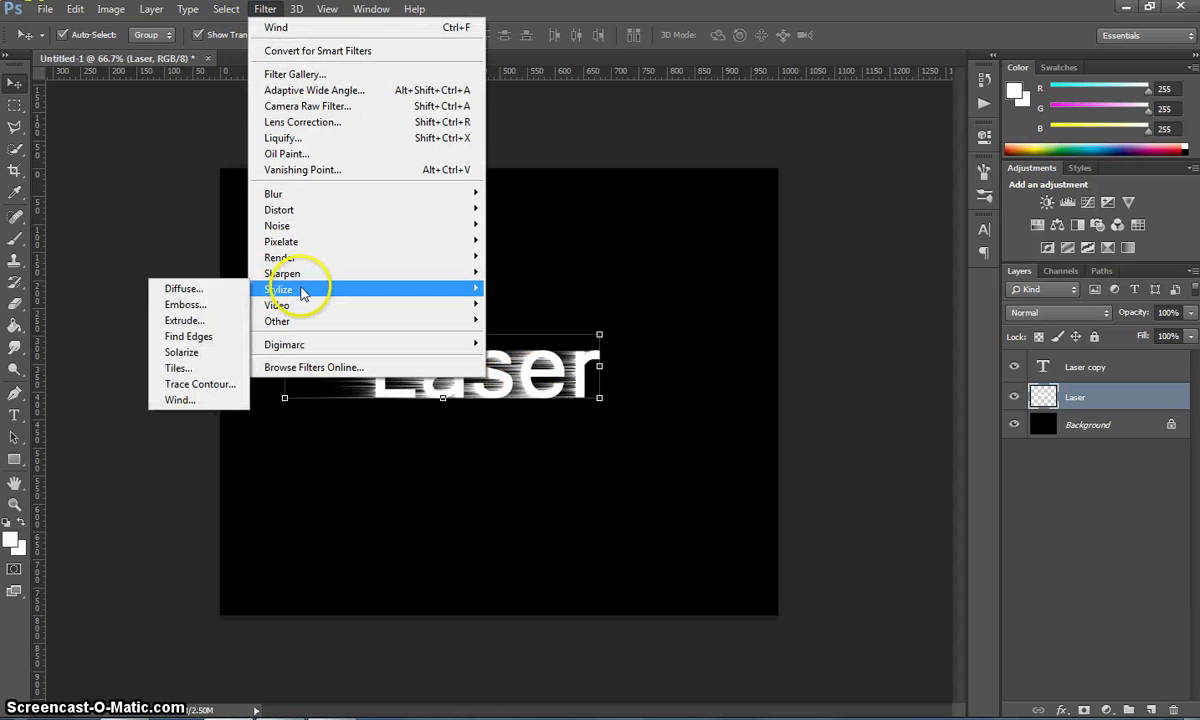
pyautogui.click(200, 402)
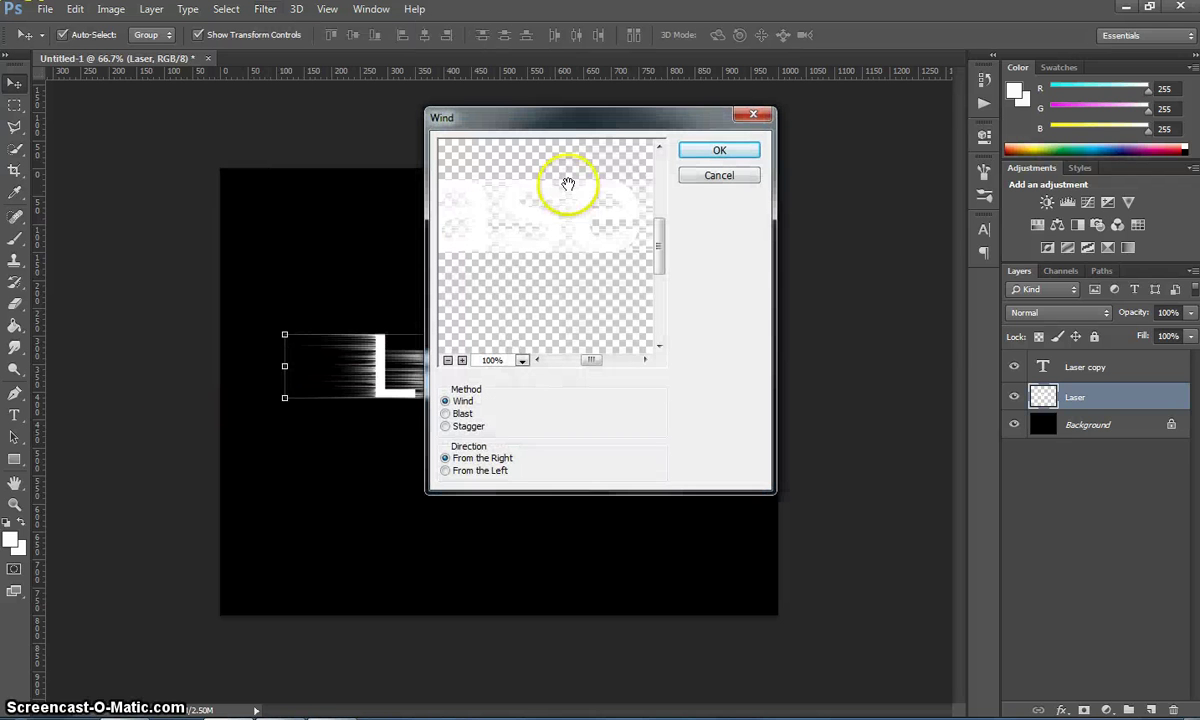
pyautogui.click(471, 475)
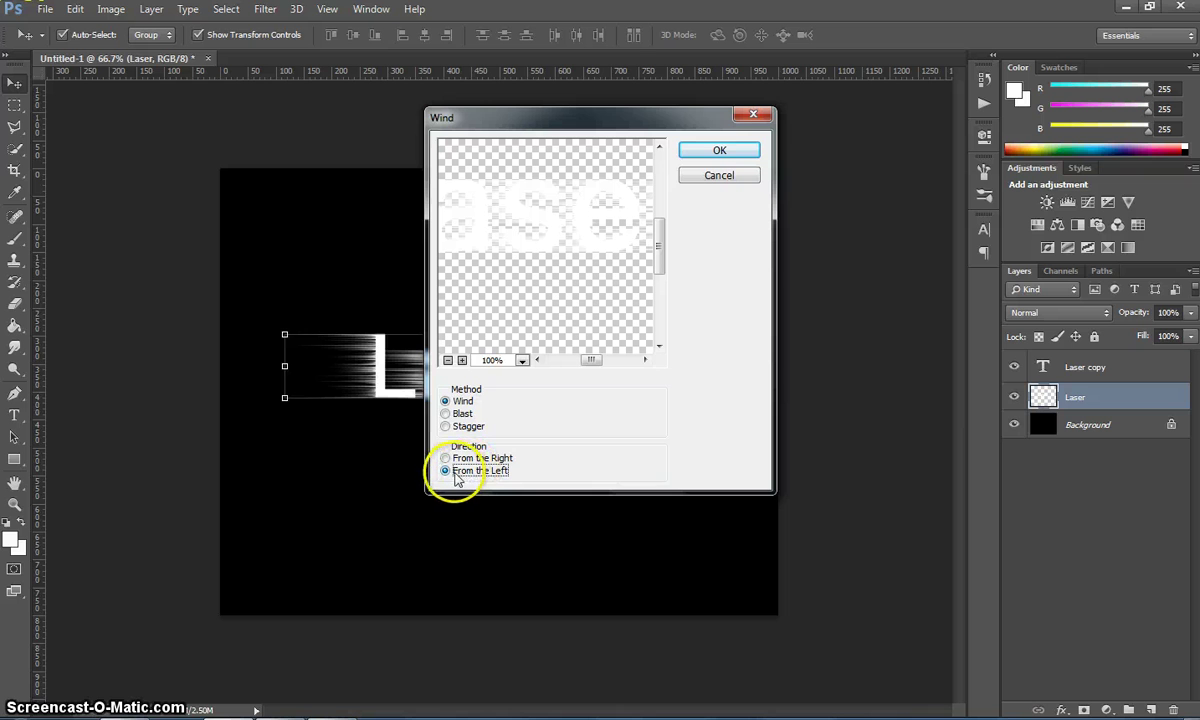
pyautogui.moveTo(596, 116); pyautogui.dragTo(870, 66)
pyautogui.click(993, 96)
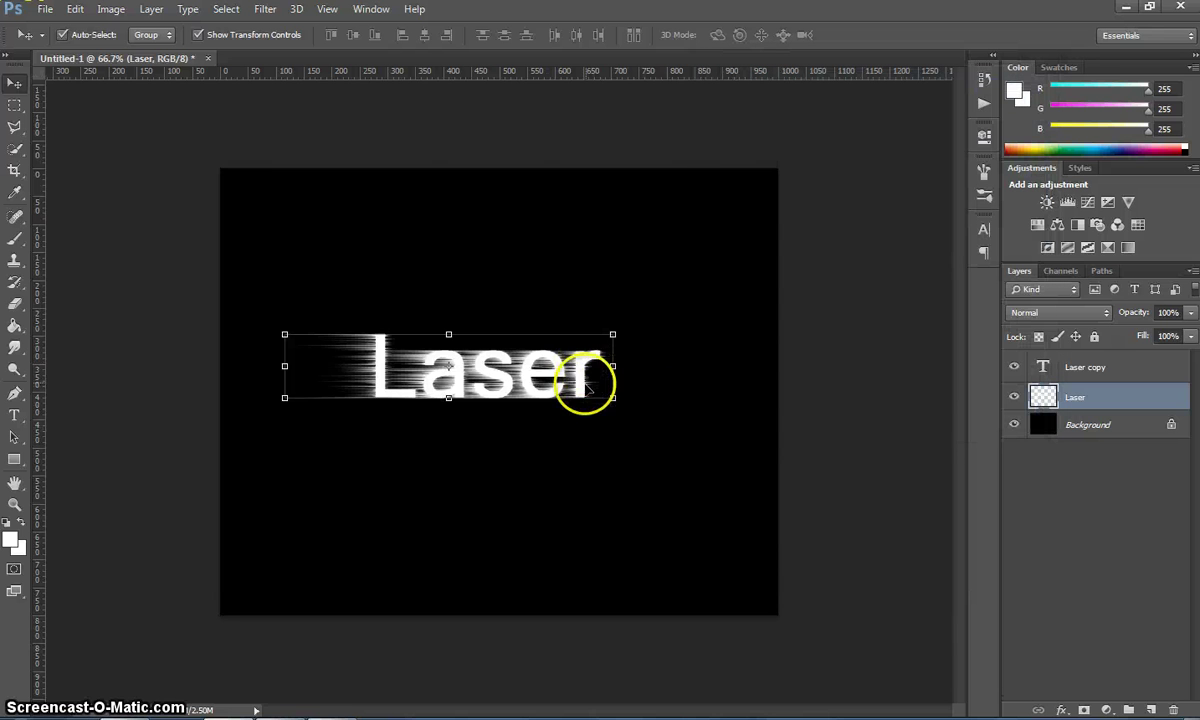
# Reapply the left-blowing Wind twice to lengthen the right-side streaks
pyautogui.click(265, 10)
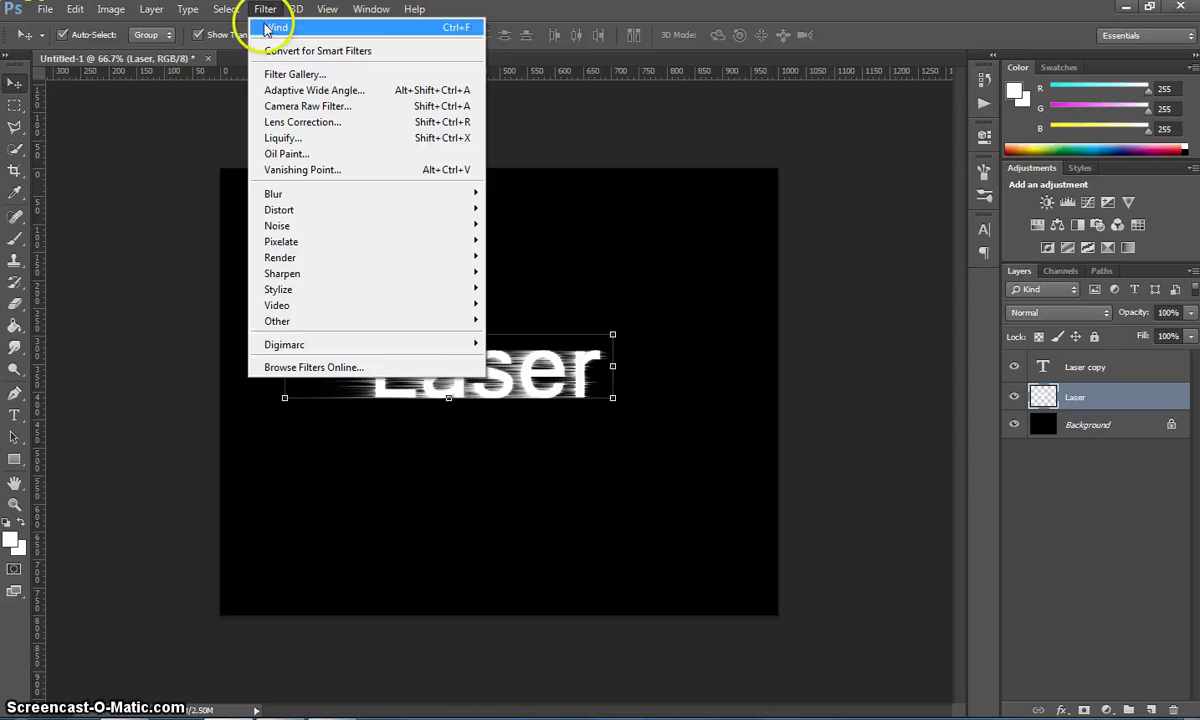
pyautogui.click(268, 27)
pyautogui.click(265, 10)
pyautogui.click(268, 28)
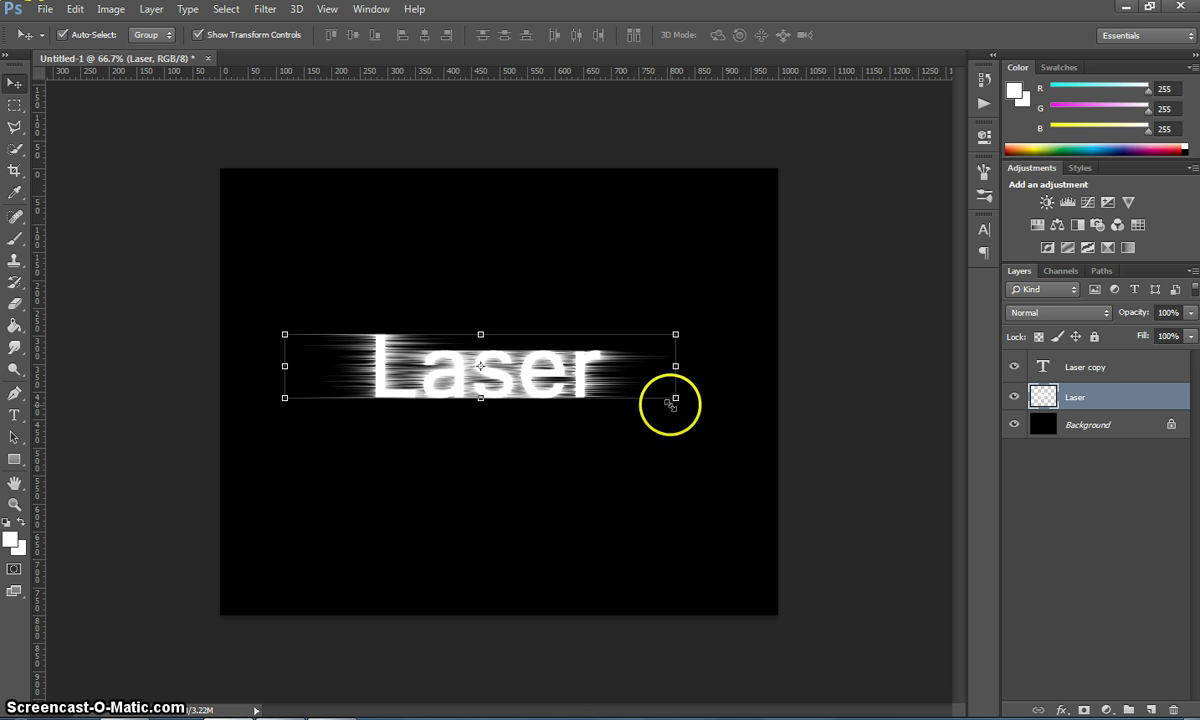
# Rotate the image 90° clockwise so Laser stands vertically
pyautogui.click(111, 10)
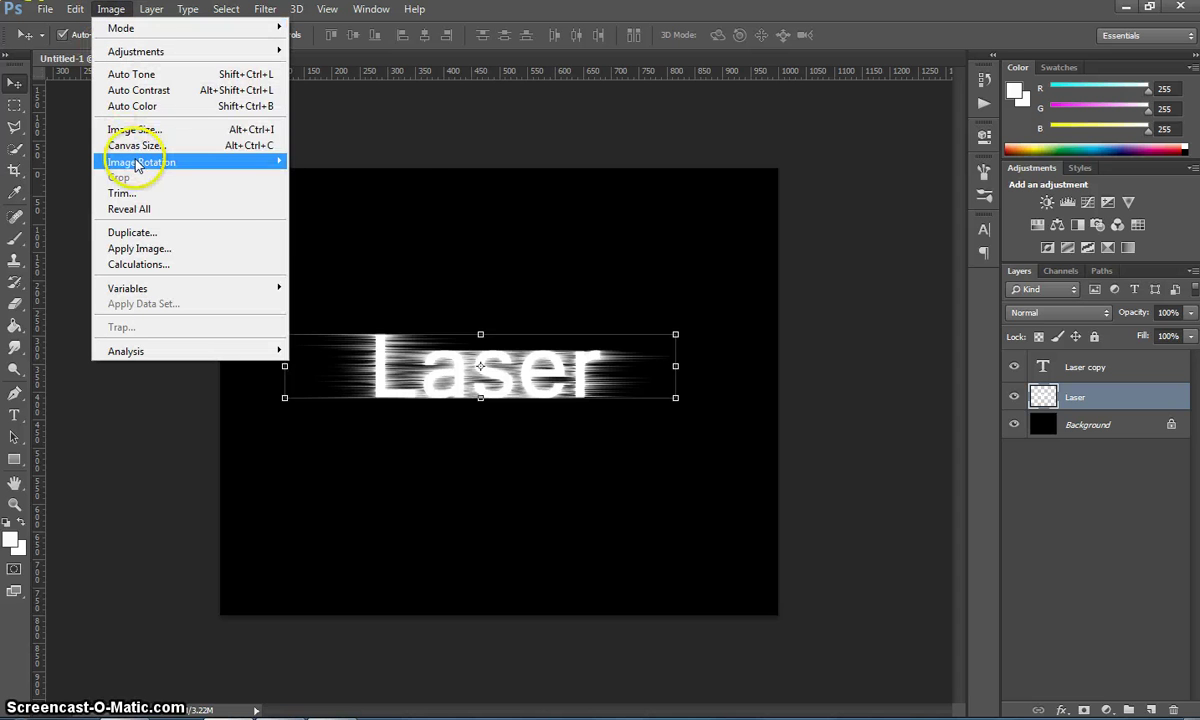
pyautogui.moveTo(125, 162)
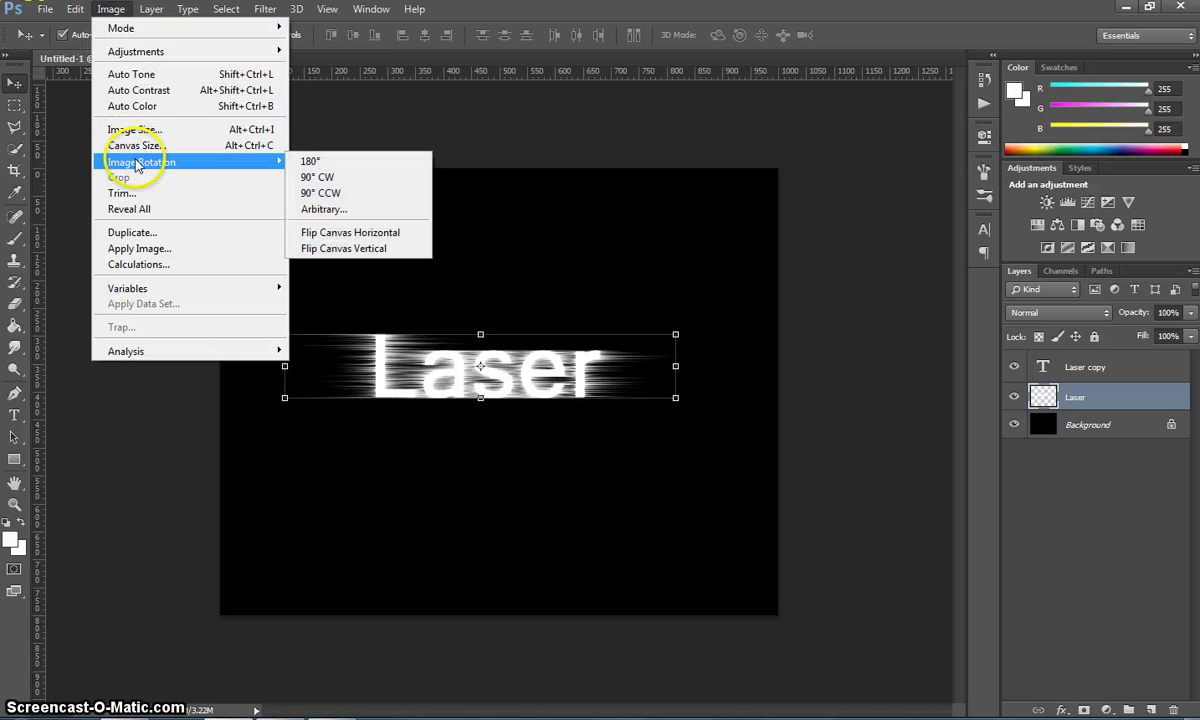
pyautogui.click(364, 184)
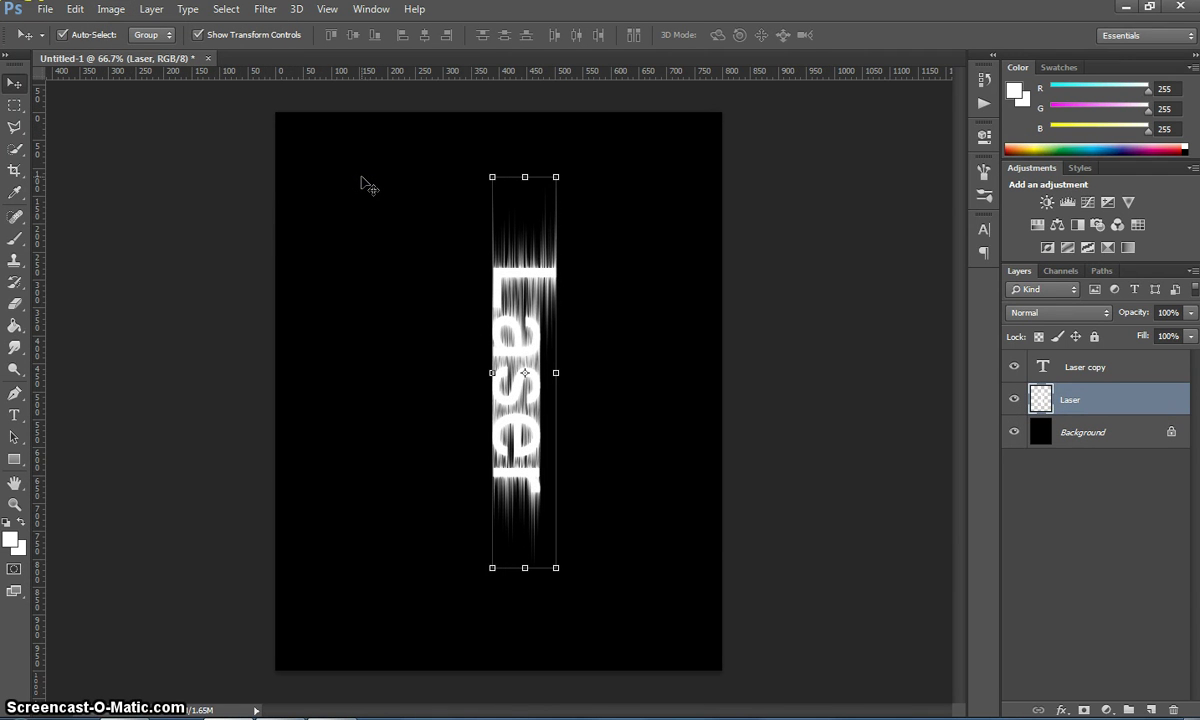
# Apply Wind from the right to the vertical text and reapply it twice
pyautogui.click(264, 10)
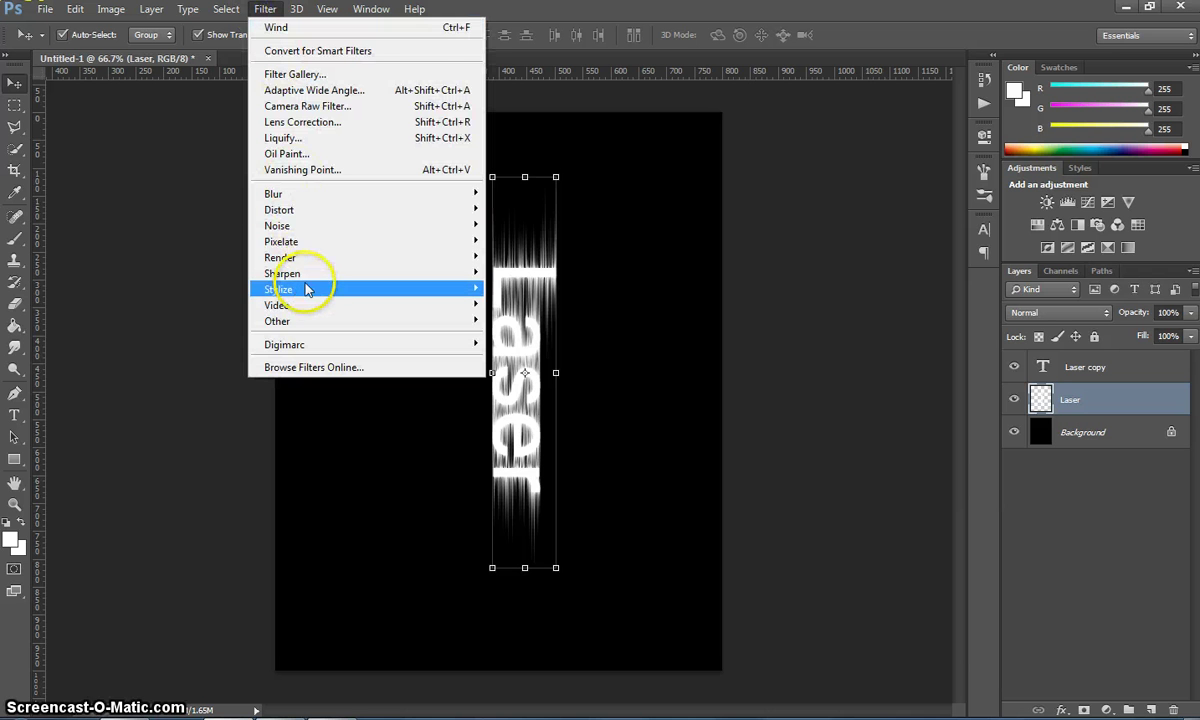
pyautogui.moveTo(306, 290)
pyautogui.click(195, 400)
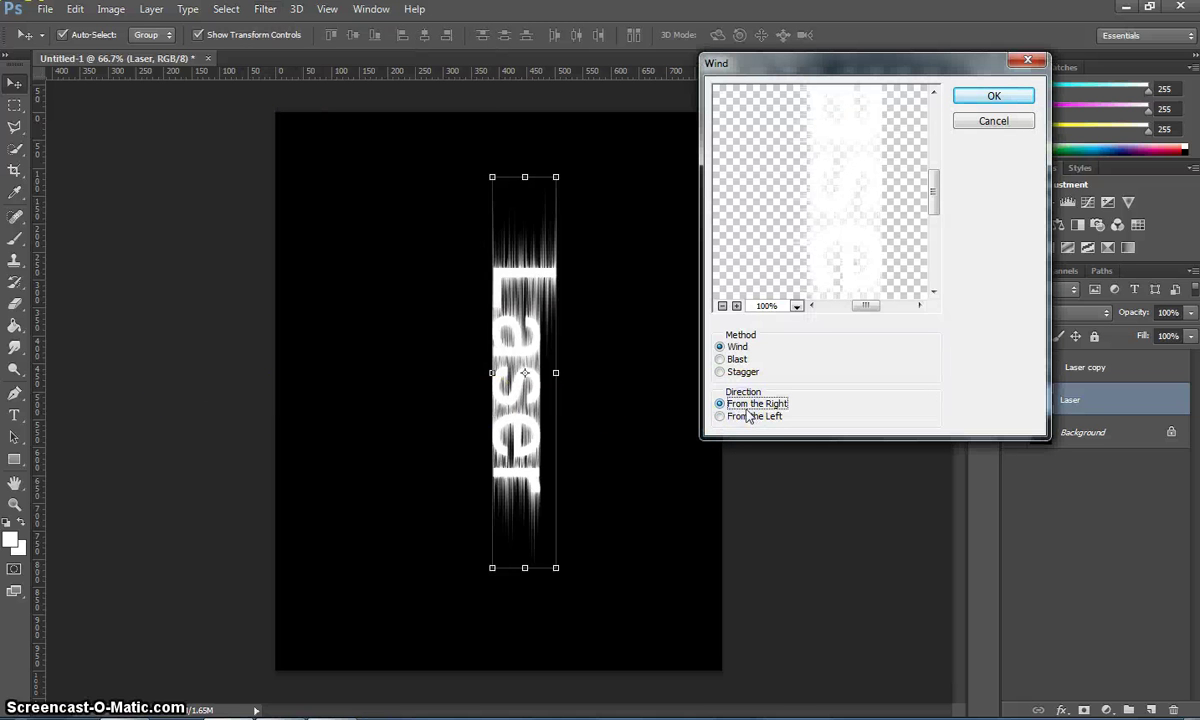
pyautogui.click(1012, 99)
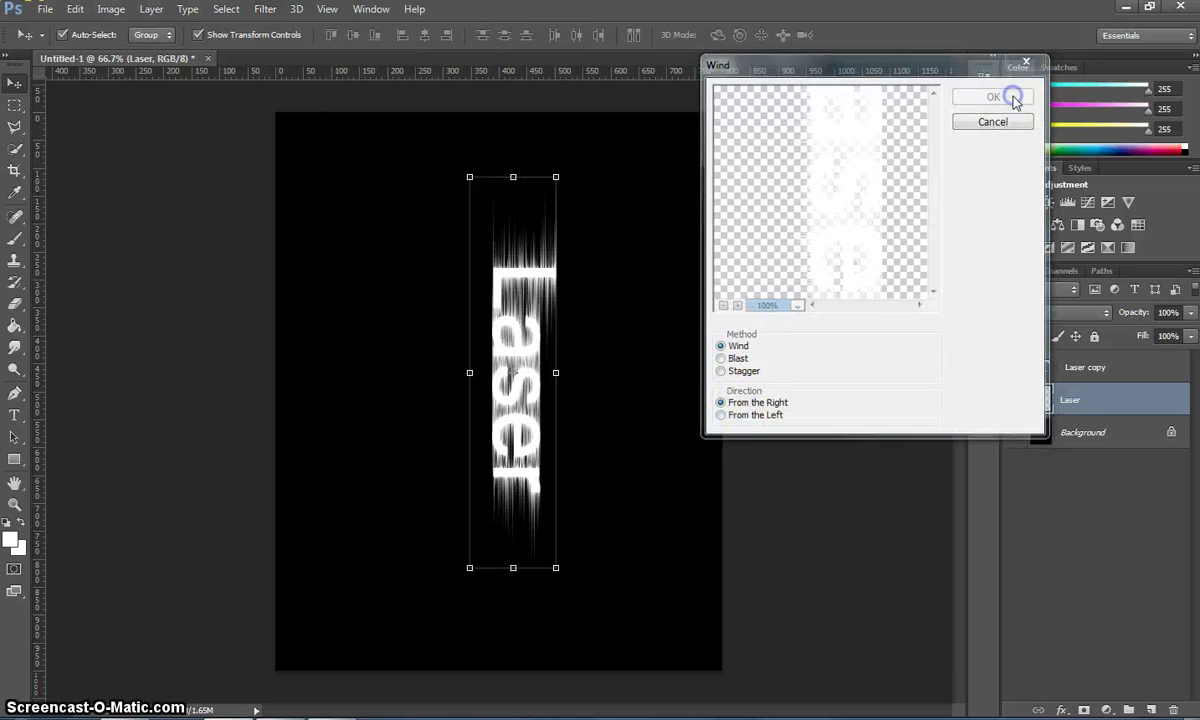
pyautogui.click(265, 9)
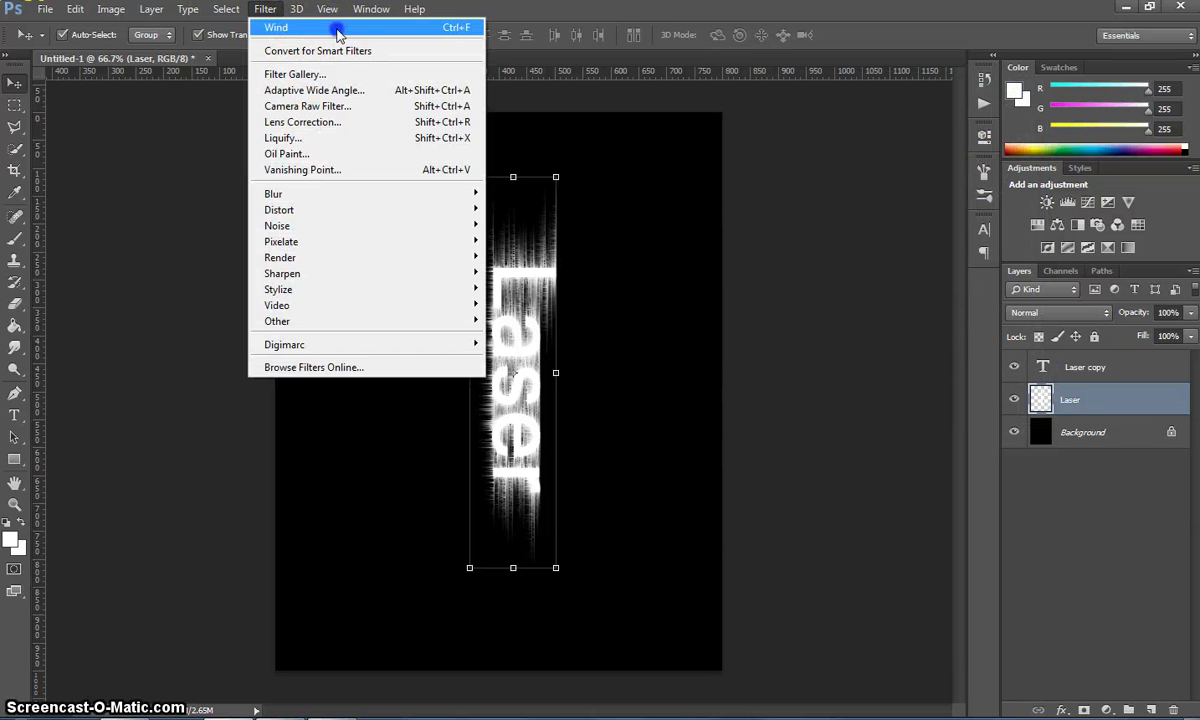
pyautogui.click(337, 30)
pyautogui.click(266, 9)
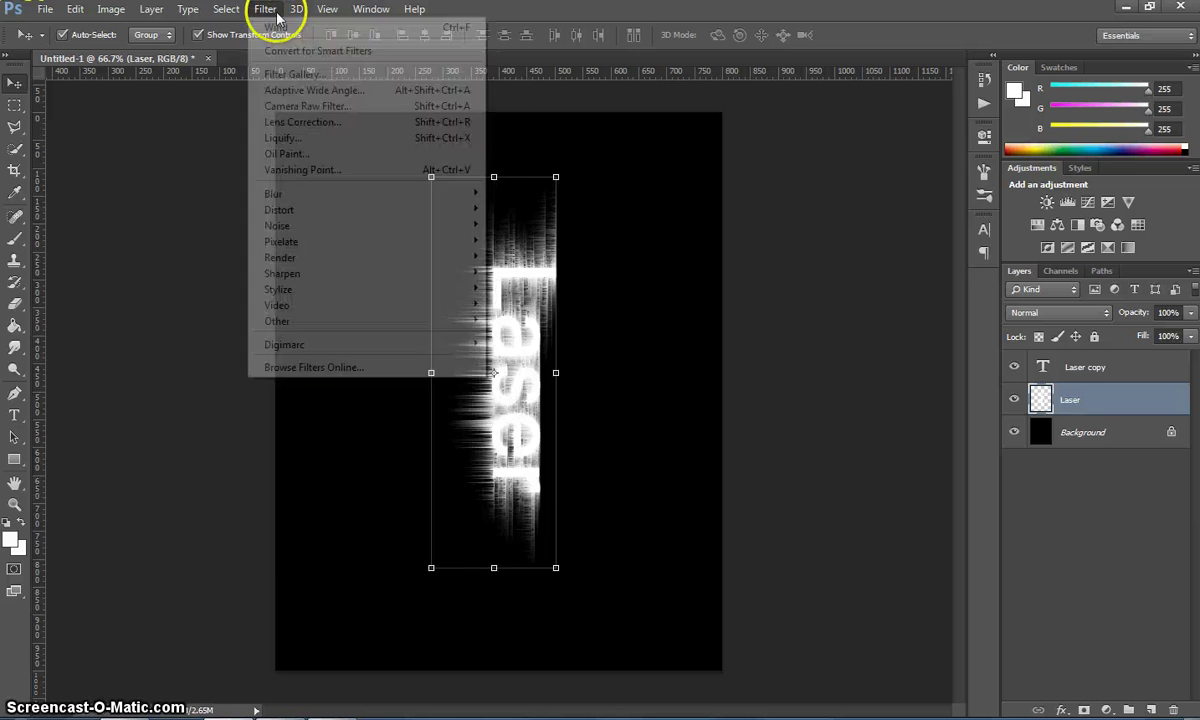
pyautogui.click(289, 28)
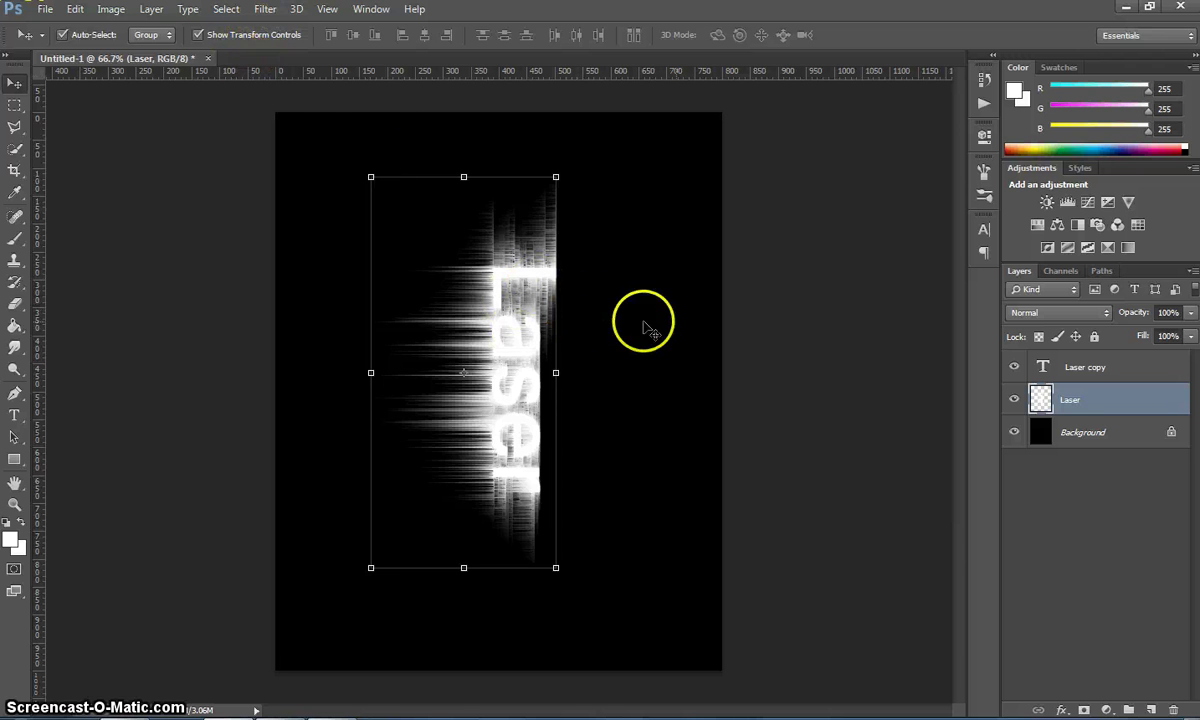
# Apply Wind with direction From the Left to the vertical Laser text
pyautogui.click(265, 10)
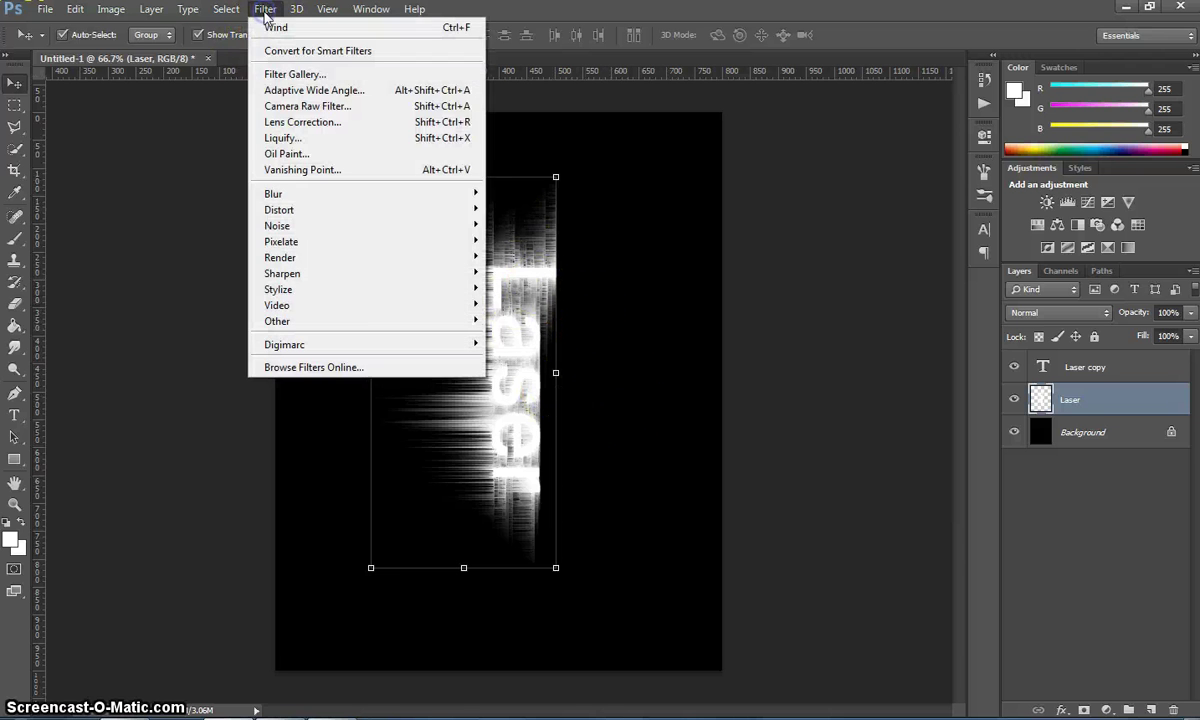
pyautogui.moveTo(280, 289)
pyautogui.click(190, 400)
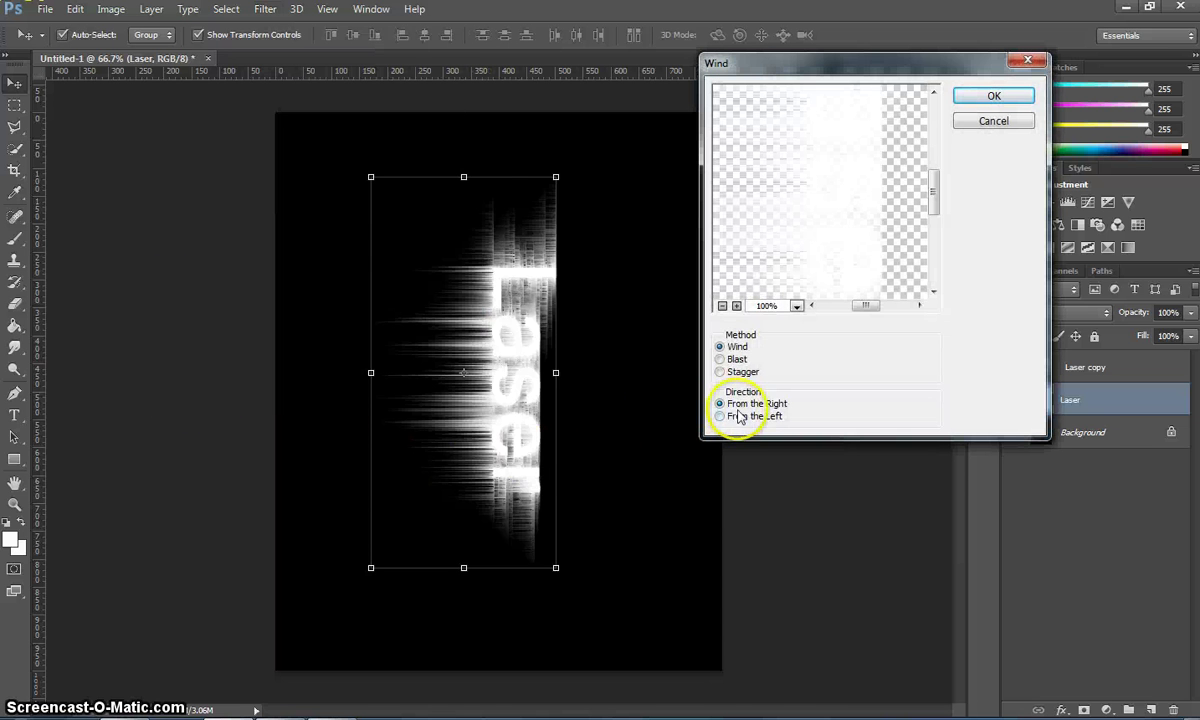
pyautogui.click(742, 418)
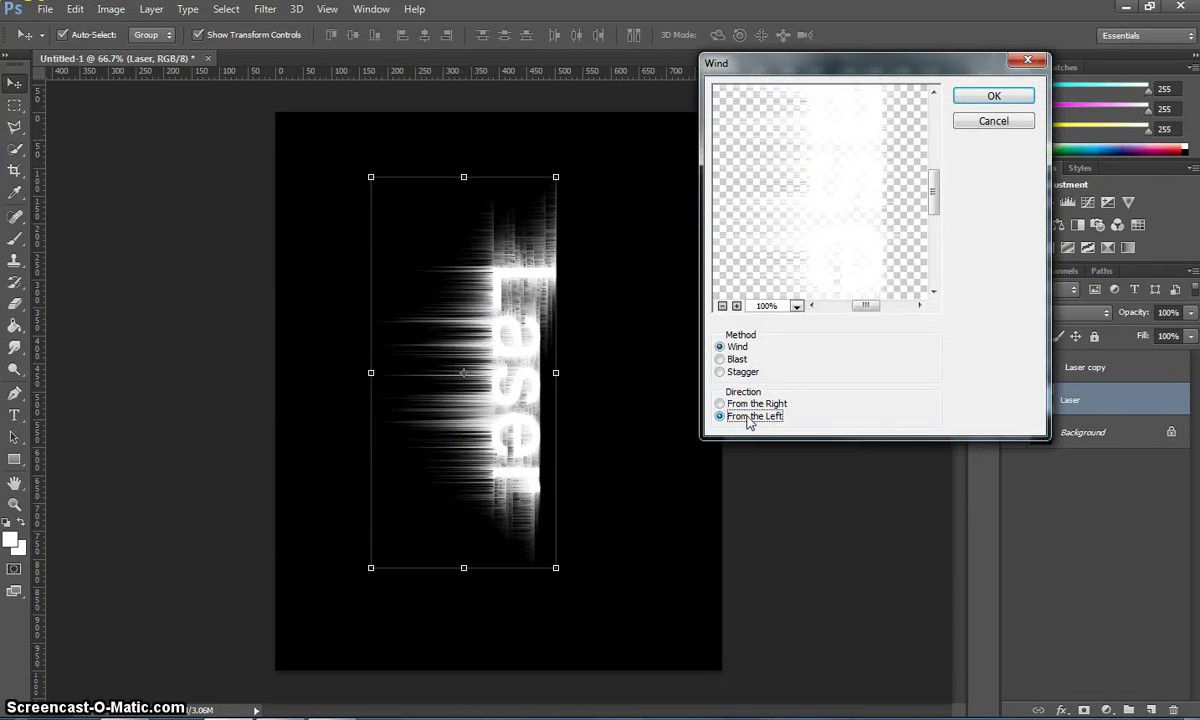
pyautogui.click(985, 97)
# Reapply the left-blowing Wind twice to extend the rightward streaks
pyautogui.click(265, 9)
pyautogui.click(276, 28)
pyautogui.click(265, 9)
pyautogui.click(276, 28)
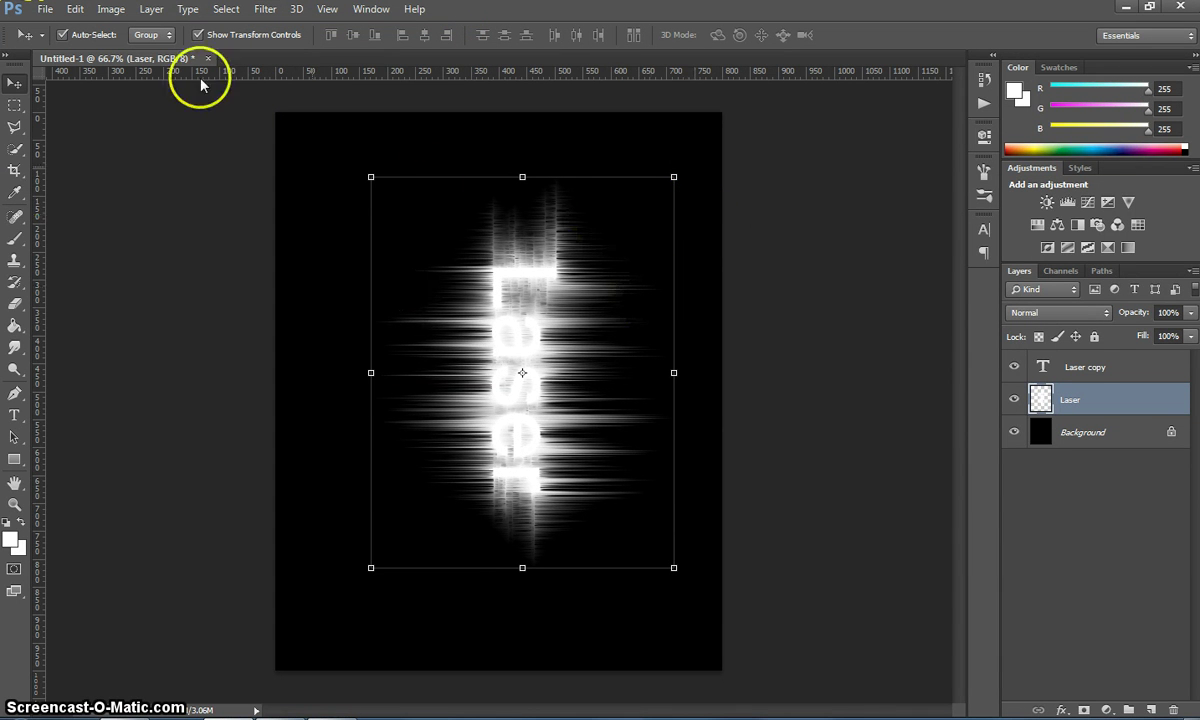
# Rotate the canvas 90° counter-clockwise so 'Laser' reads horizontally with vertical streaks
pyautogui.click(118, 10)
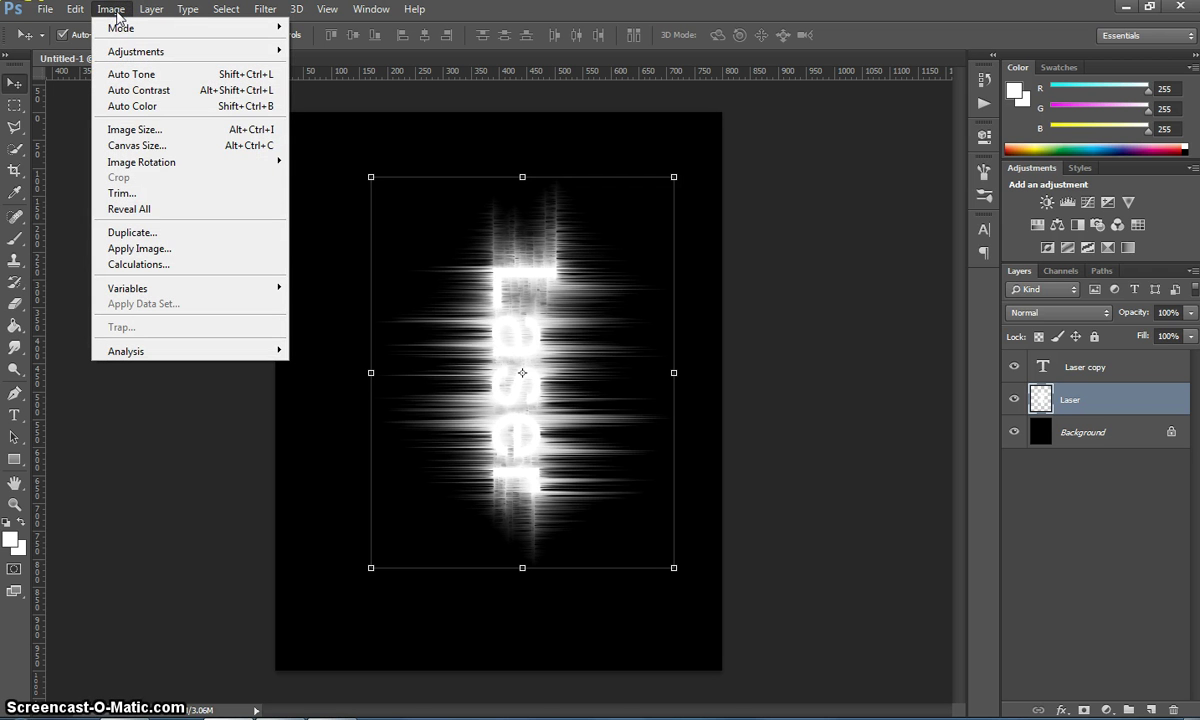
pyautogui.moveTo(163, 163)
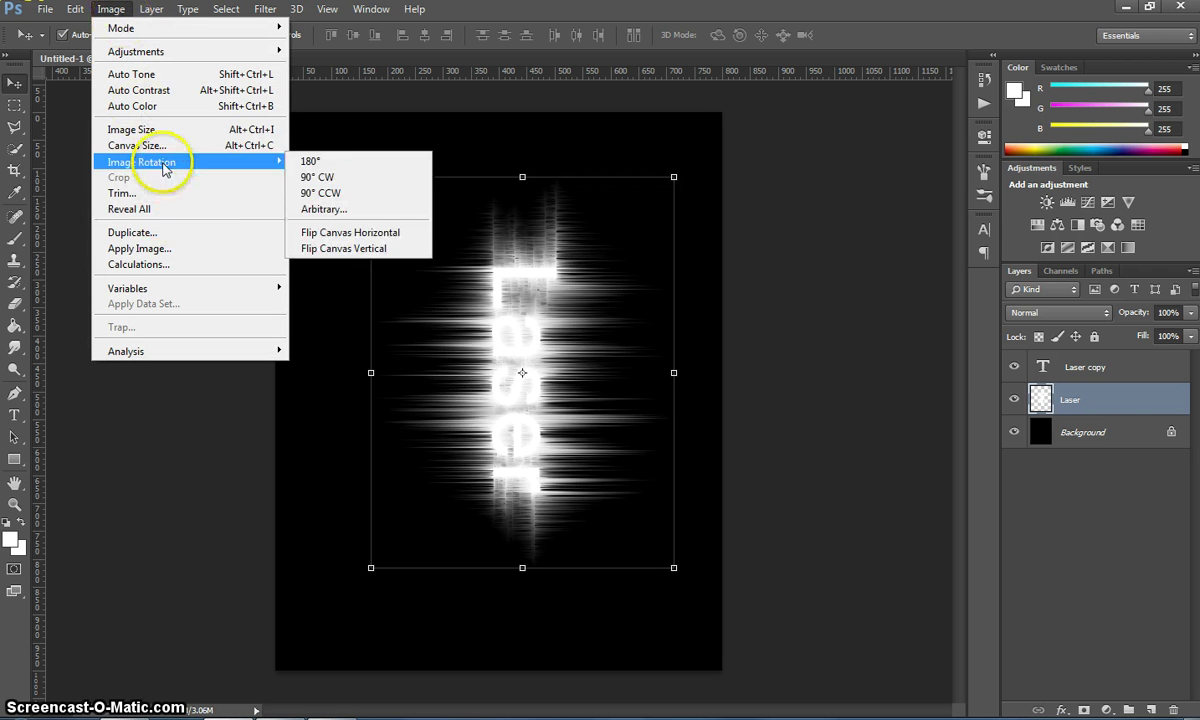
pyautogui.click(377, 199)
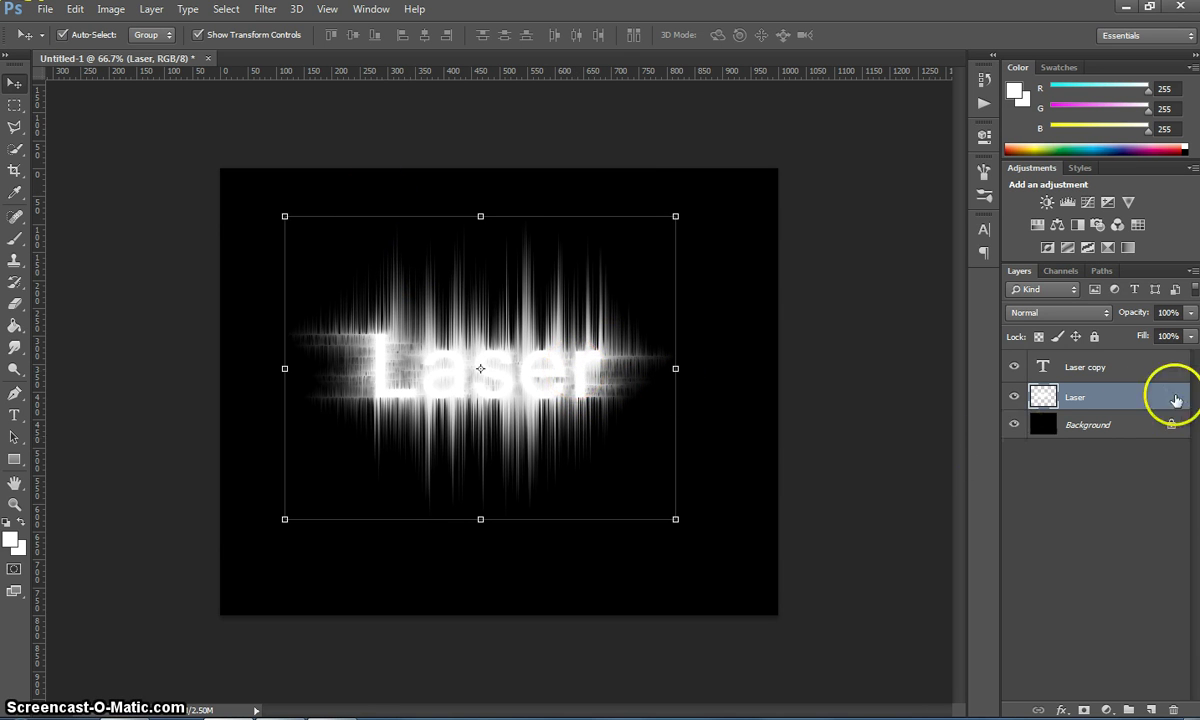
# Add a Color Overlay layer style to the Laser layer through Blending Options
pyautogui.rightClick(1101, 400)
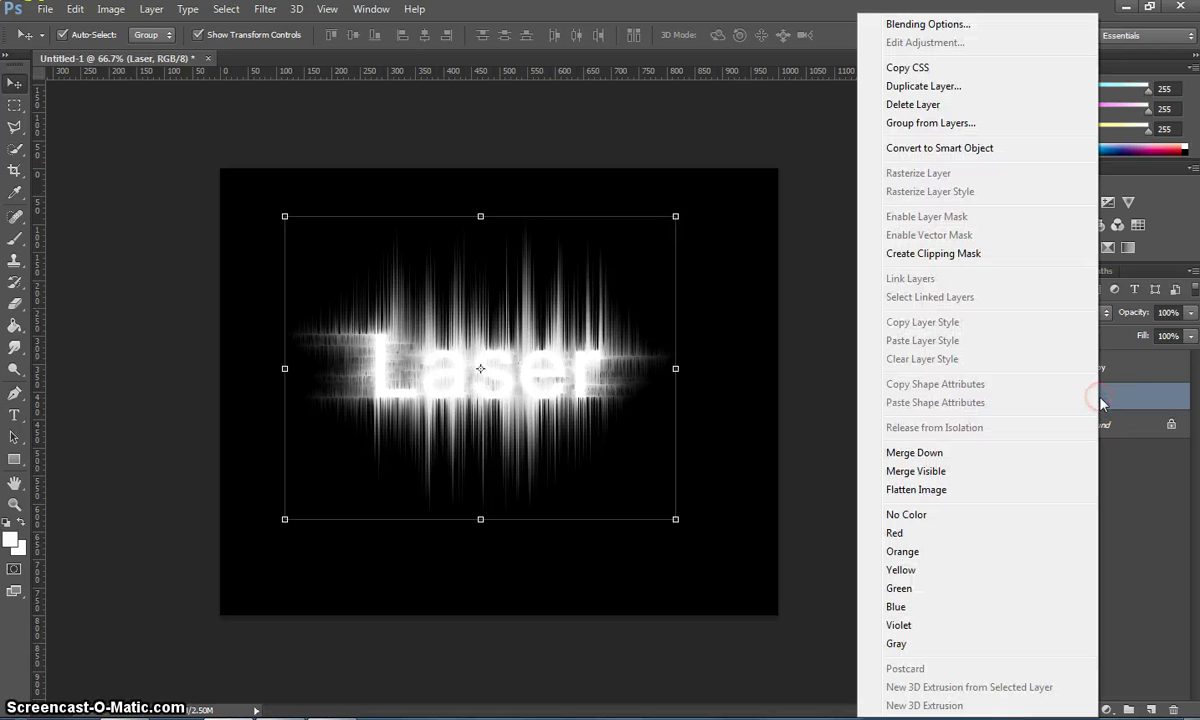
pyautogui.click(933, 24)
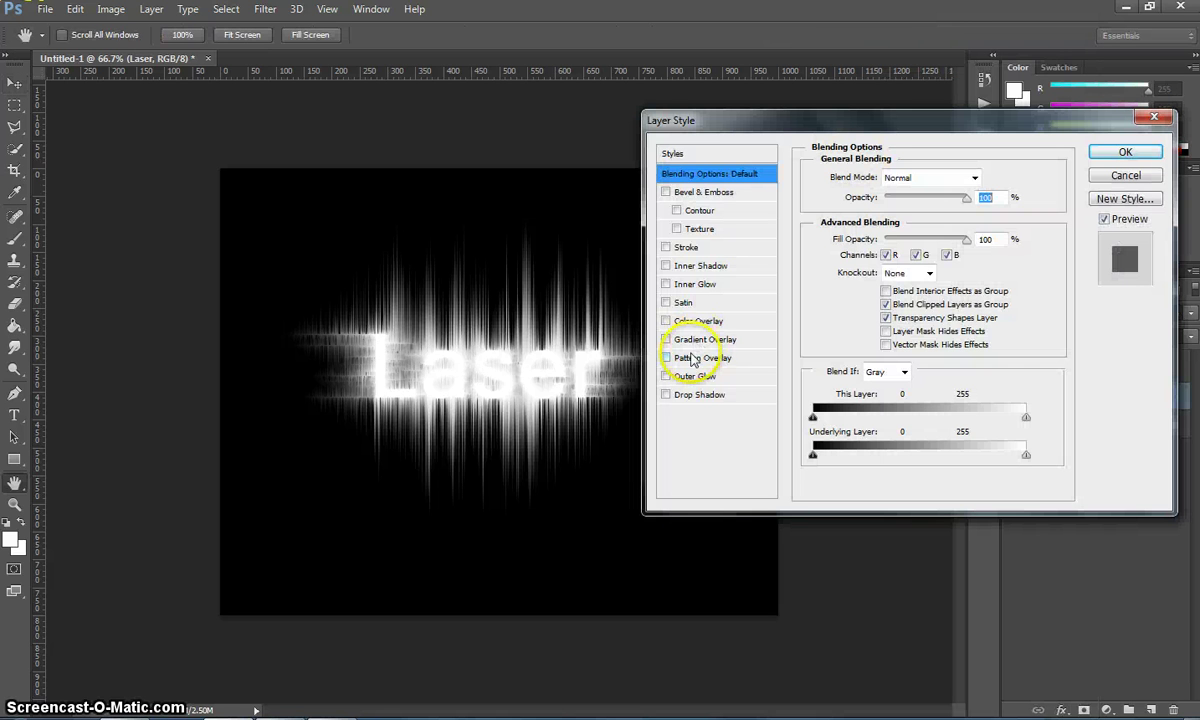
pyautogui.click(699, 321)
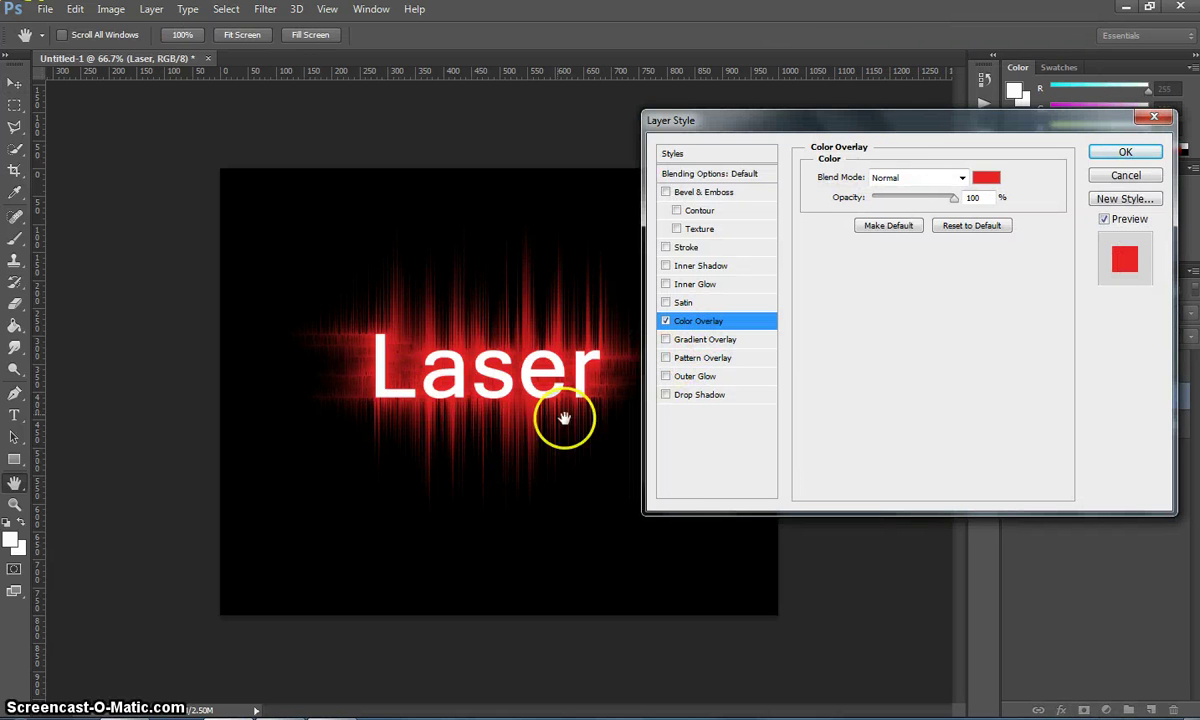
pyautogui.moveTo(759, 124); pyautogui.dragTo(809, 107)
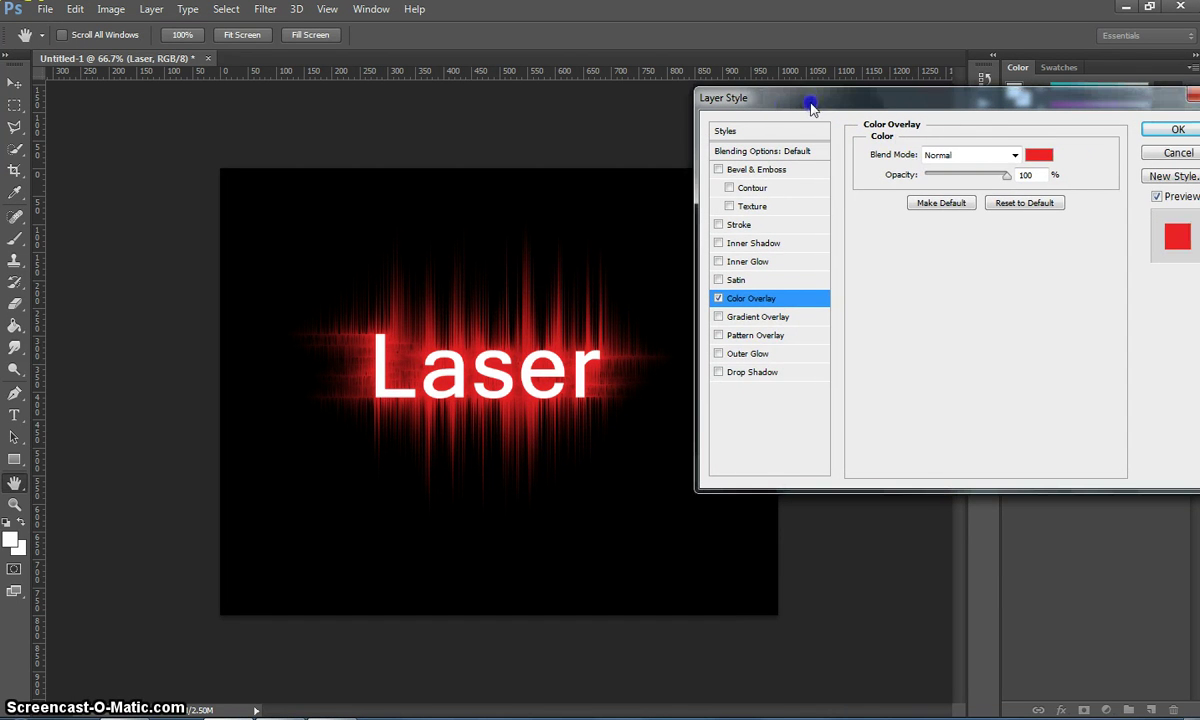
# Set the Color Overlay colour to pure red #ff0000 and confirm it
pyautogui.click(1037, 156)
pyautogui.click(656, 208)
pyautogui.moveTo(640, 168); pyautogui.dragTo(764, 118)
pyautogui.click(743, 176)
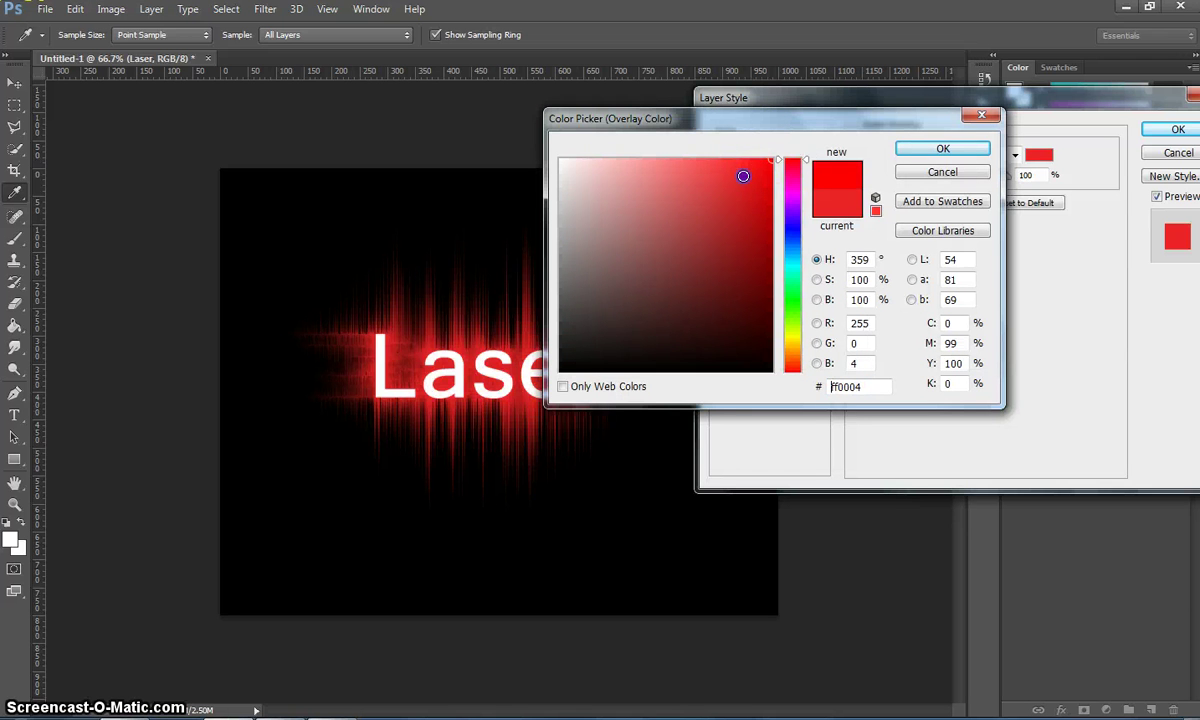
pyautogui.click(798, 188)
pyautogui.moveTo(800, 210); pyautogui.dragTo(798, 240)
pyautogui.moveTo(745, 140); pyautogui.dragTo(833, 110)
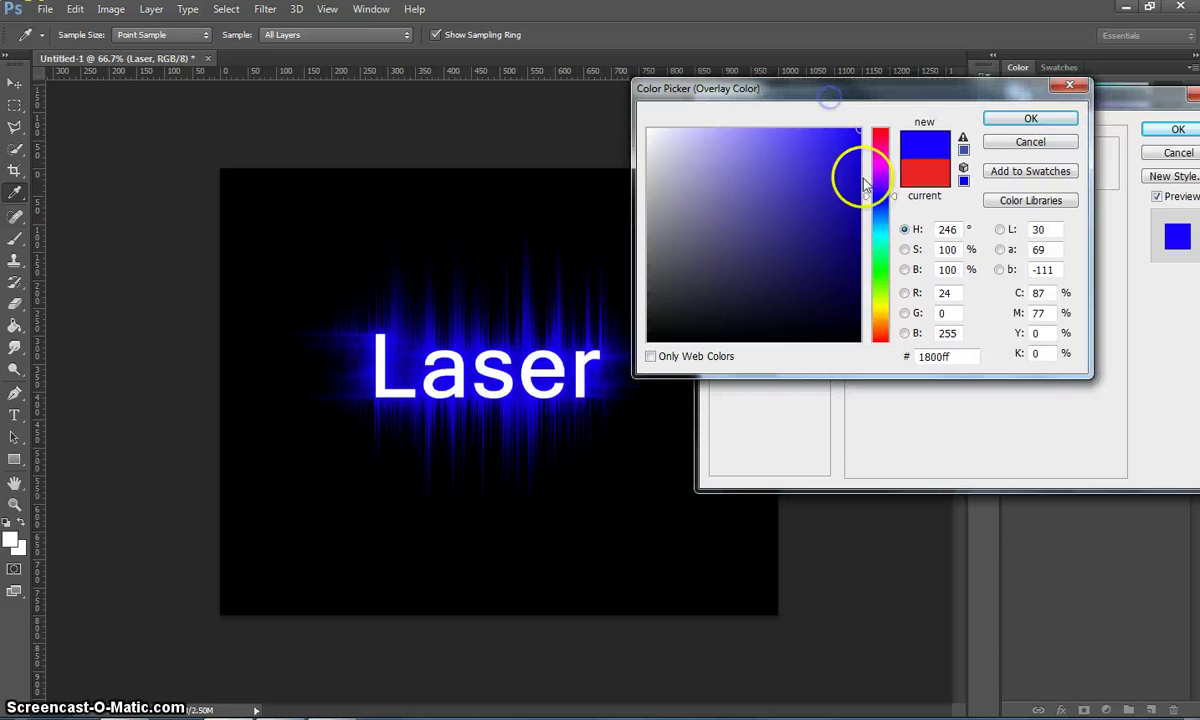
pyautogui.moveTo(864, 192); pyautogui.dragTo(890, 128)
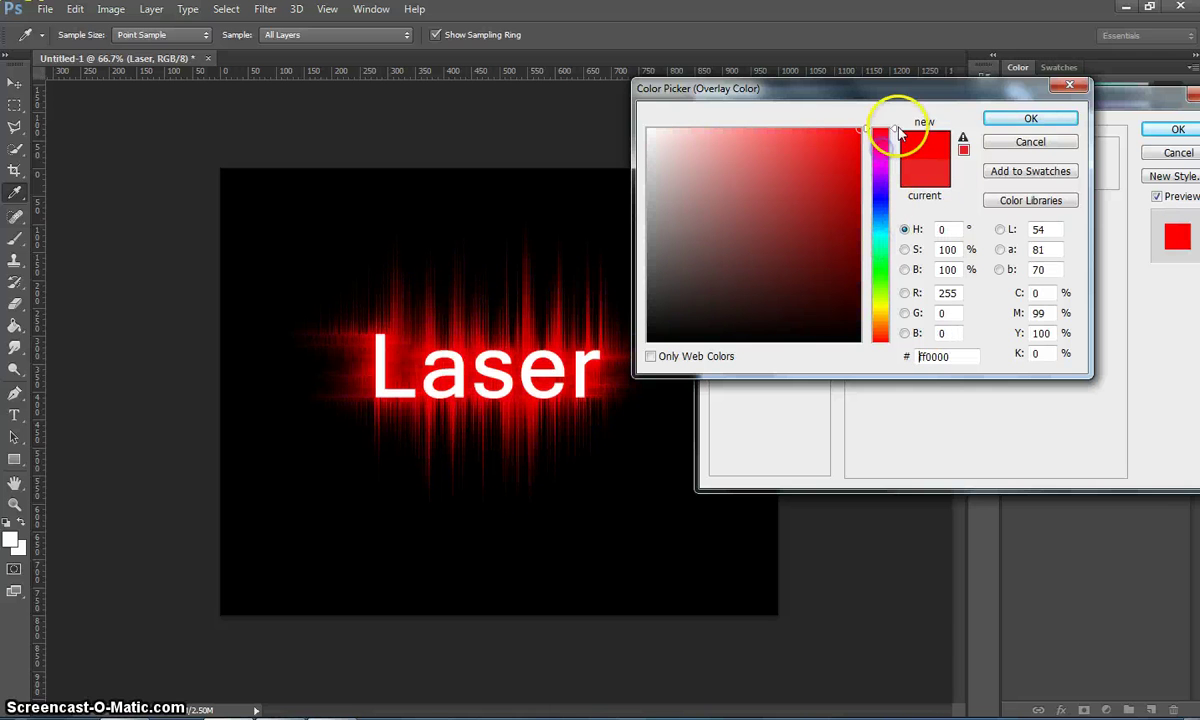
pyautogui.click(1029, 119)
pyautogui.moveTo(1031, 102); pyautogui.dragTo(993, 98)
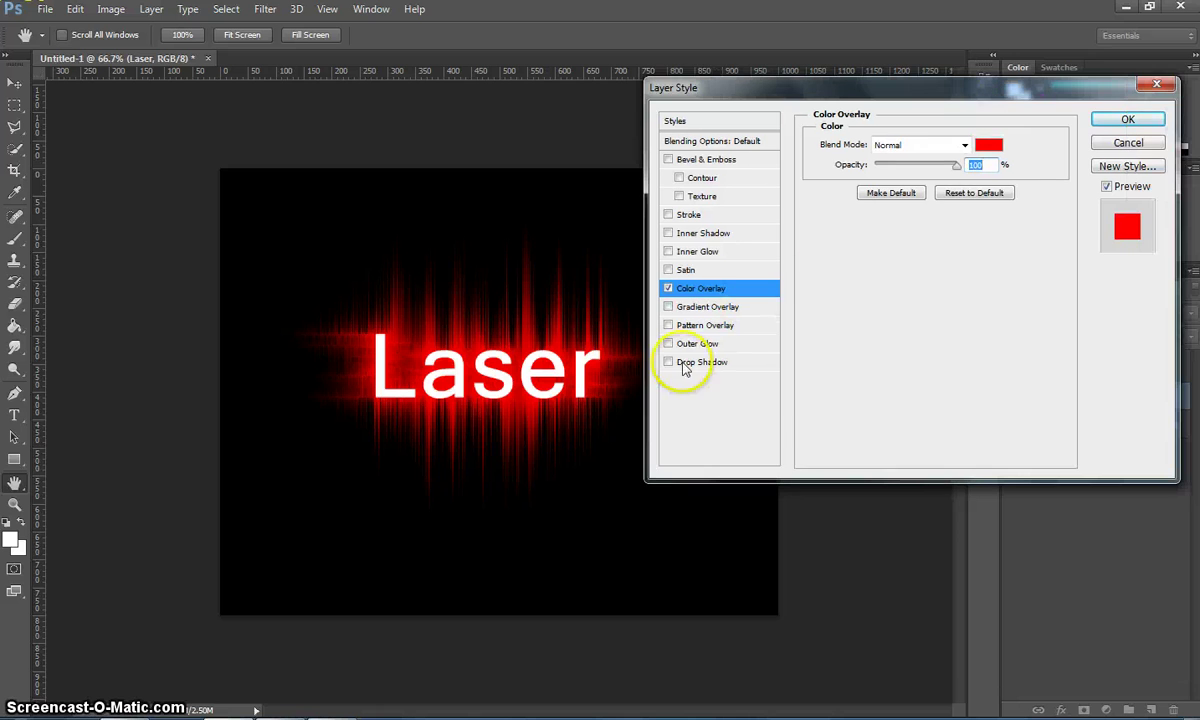
pyautogui.click(1128, 121)
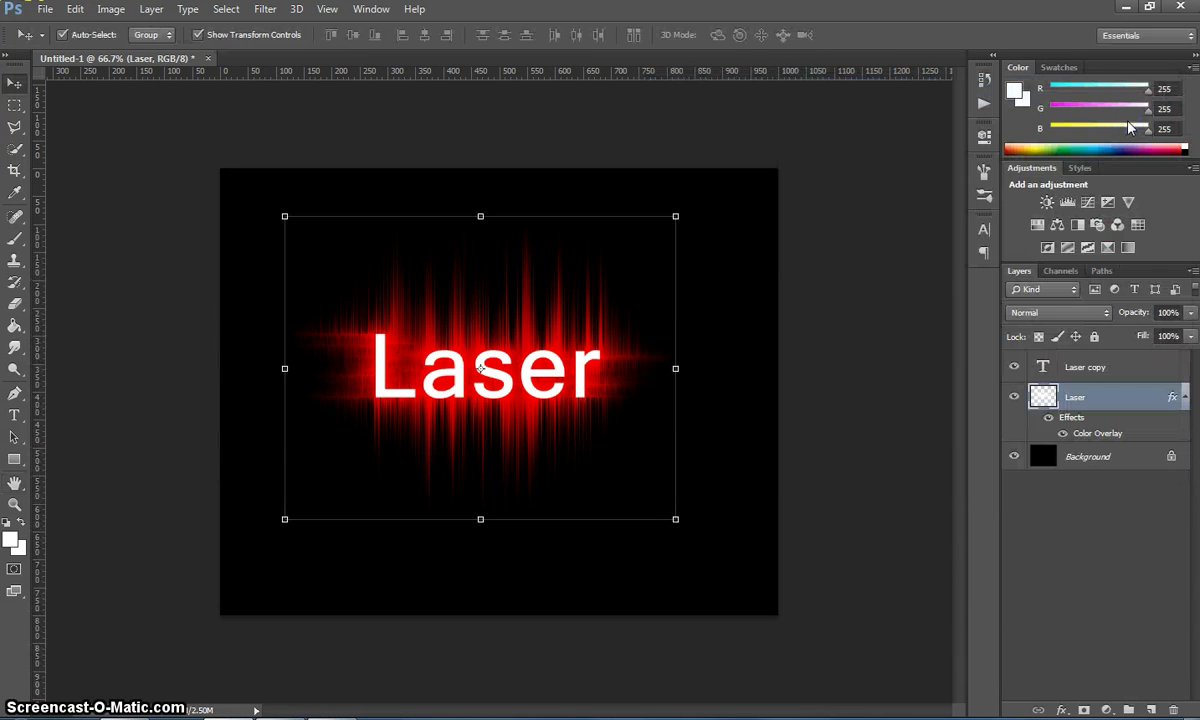
pyautogui.click(762, 352)
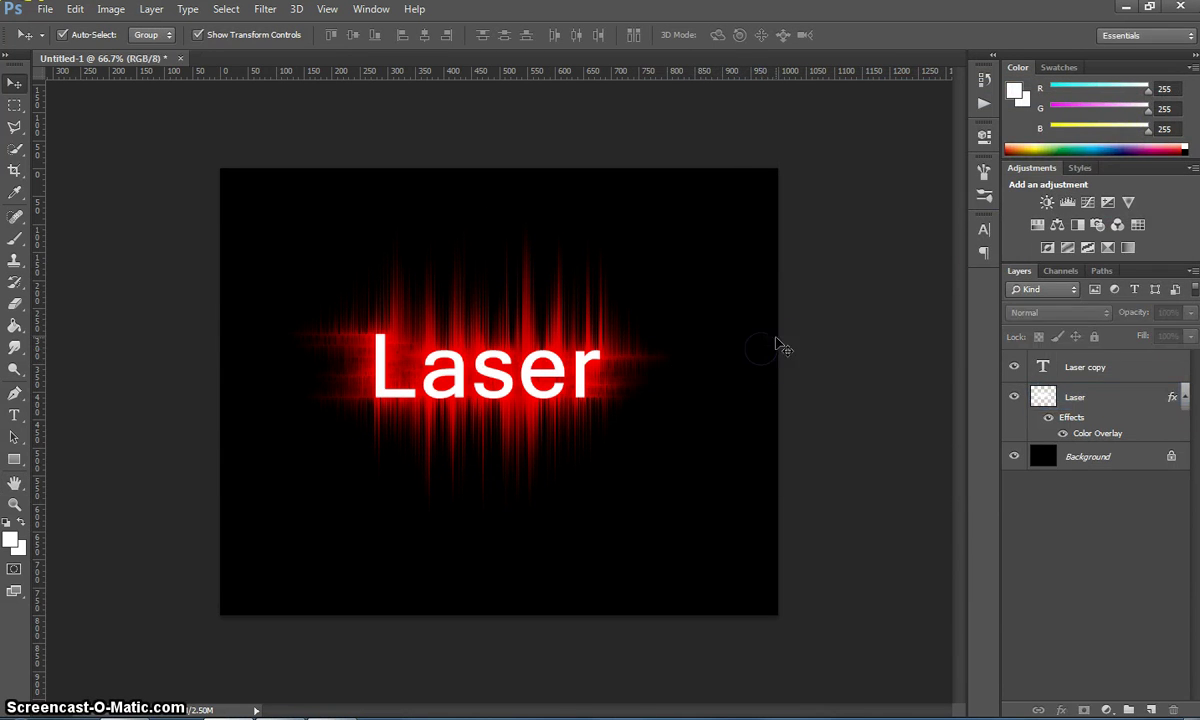
pyautogui.click(1094, 368)
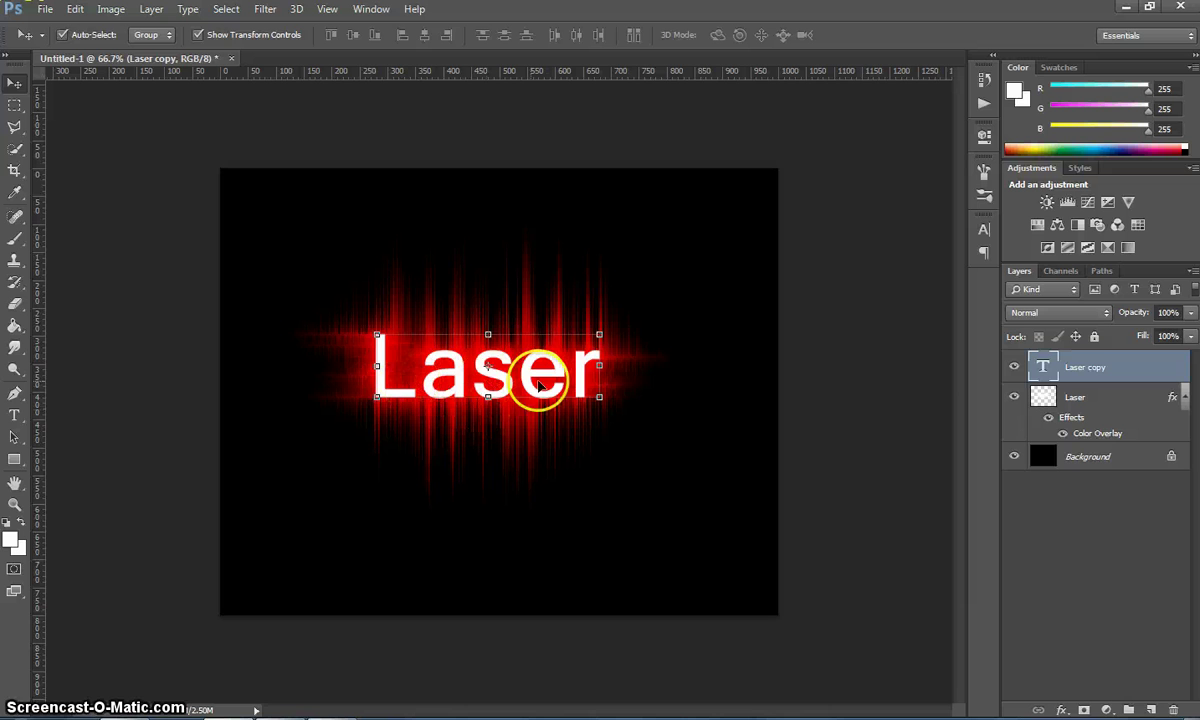
pyautogui.click(1015, 369)
pyautogui.click(1015, 369)
pyautogui.click(1015, 369)
pyautogui.click(1014, 369)
pyautogui.click(1014, 369)
pyautogui.click(1014, 369)
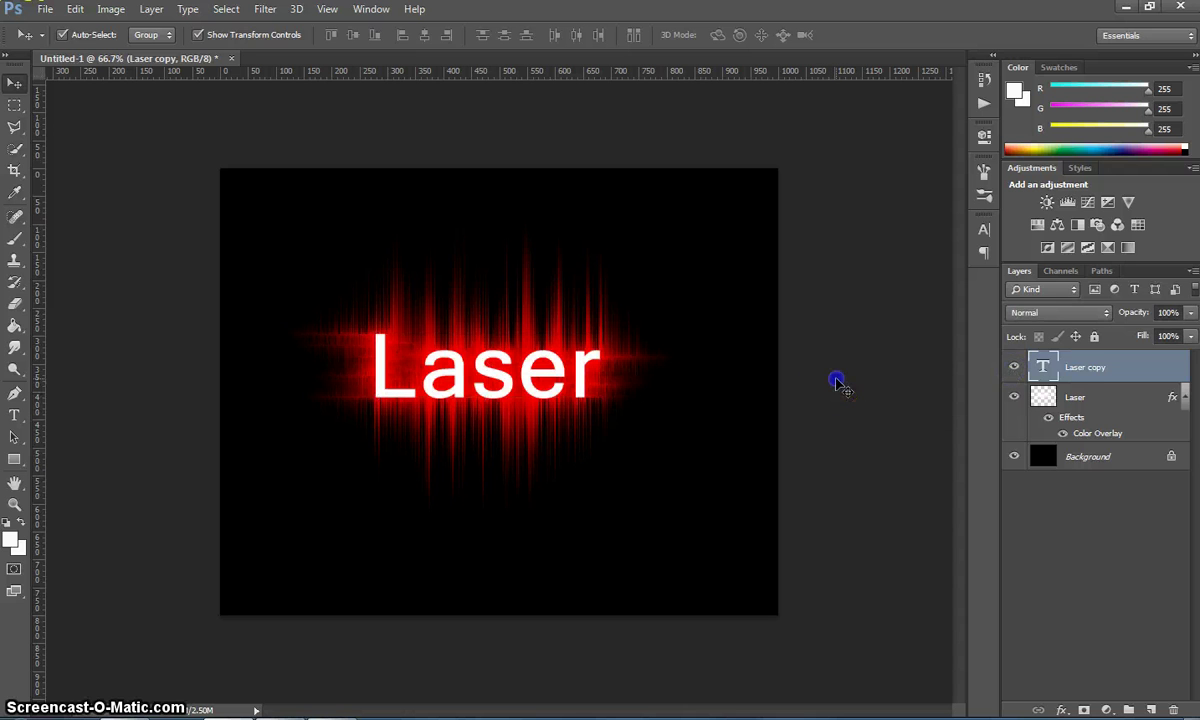
pyautogui.click(832, 390)
pyautogui.click(1015, 399)
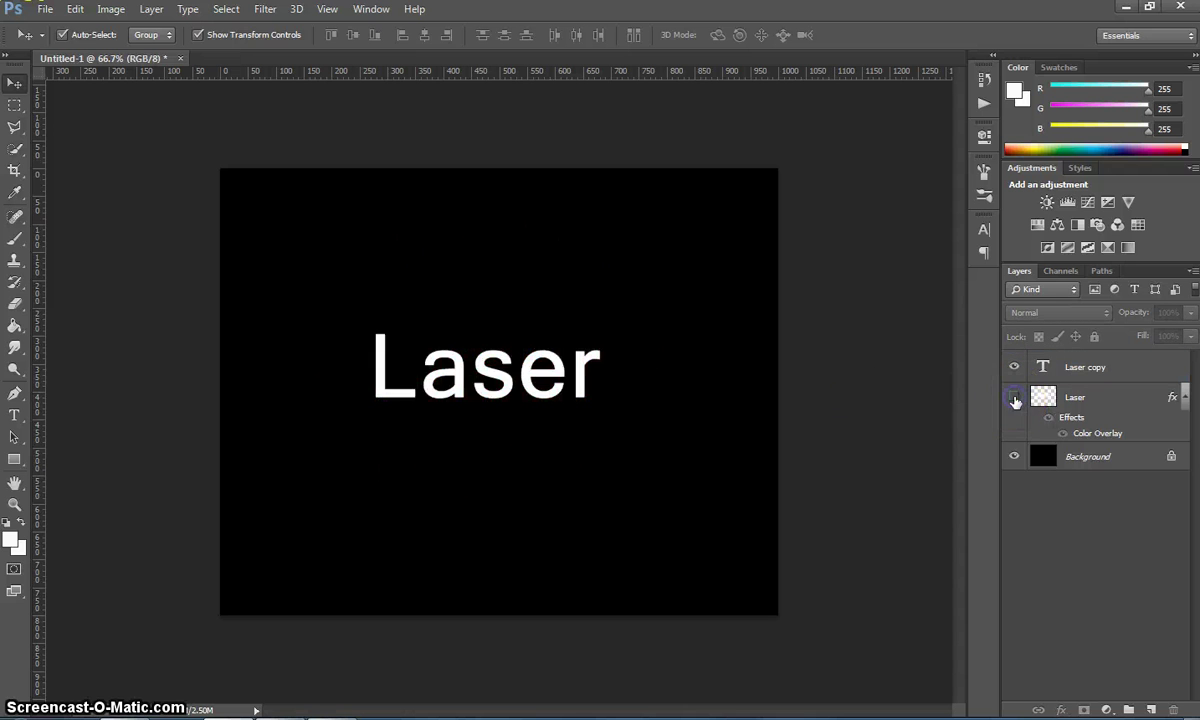
pyautogui.click(1015, 399)
pyautogui.click(1013, 366)
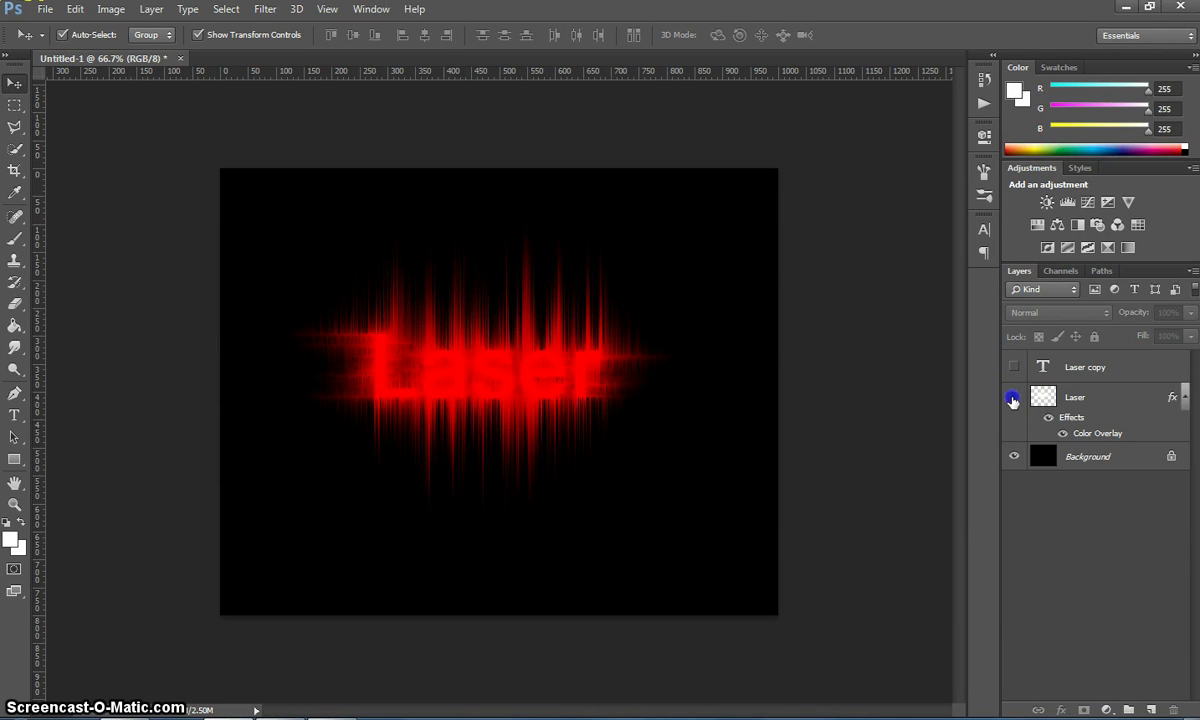
pyautogui.click(1013, 399)
pyautogui.click(1013, 399)
pyautogui.click(1014, 368)
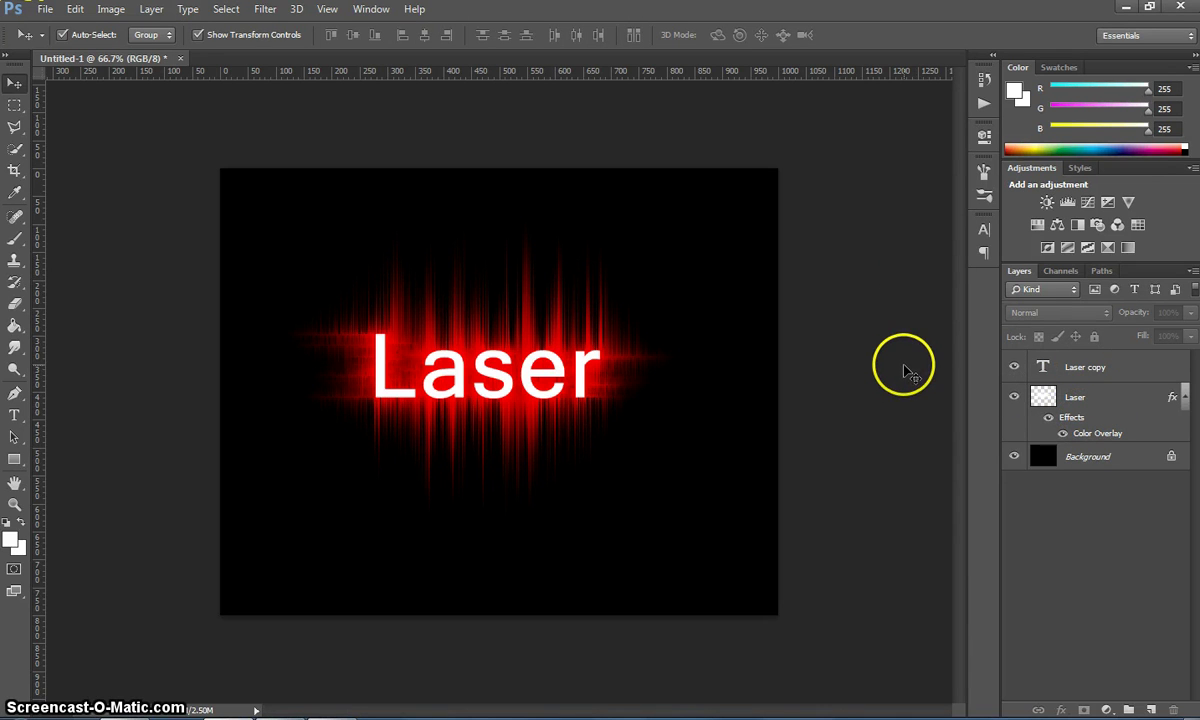
# Export the image with Save for Web as JPEG 'Example' into the Lesson 13 - Laser Text-- folder
pyautogui.click(45, 9)
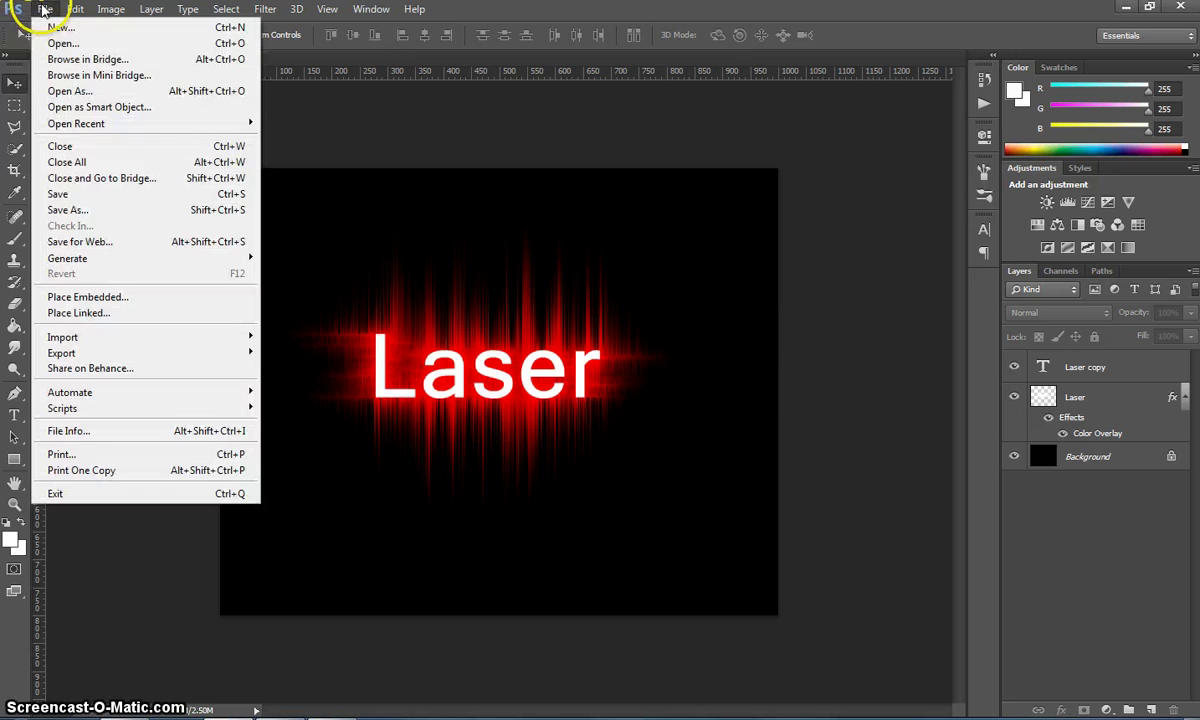
pyautogui.click(209, 241)
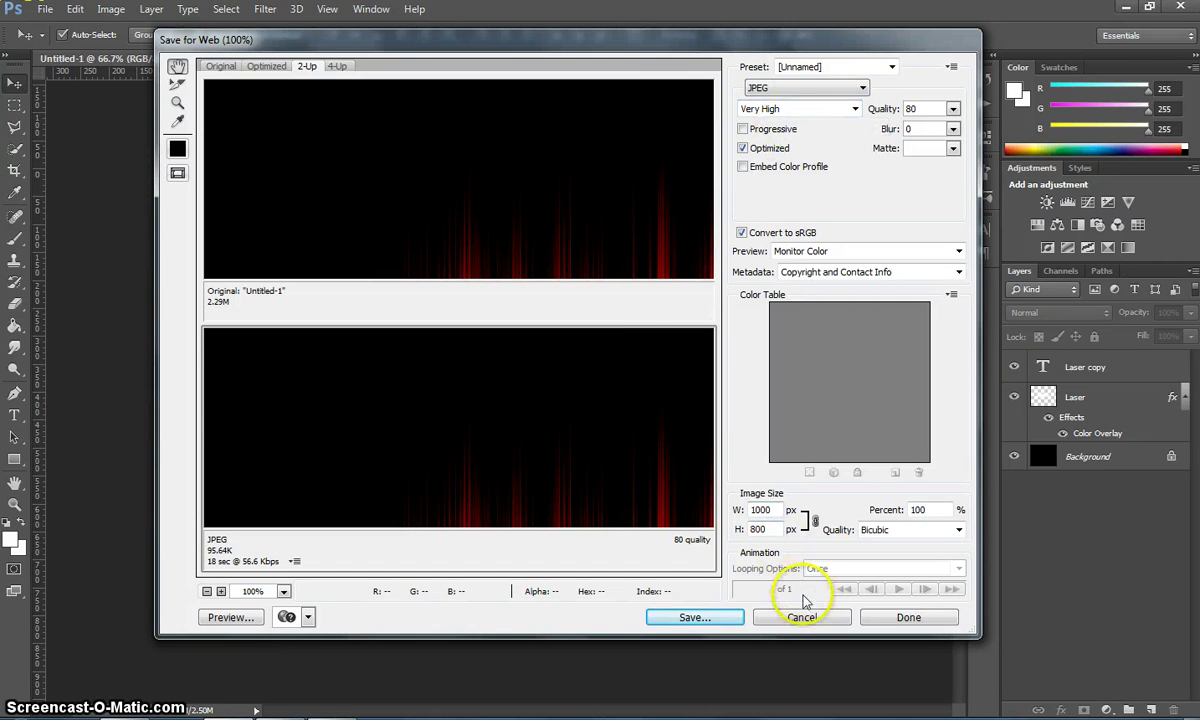
pyautogui.click(735, 617)
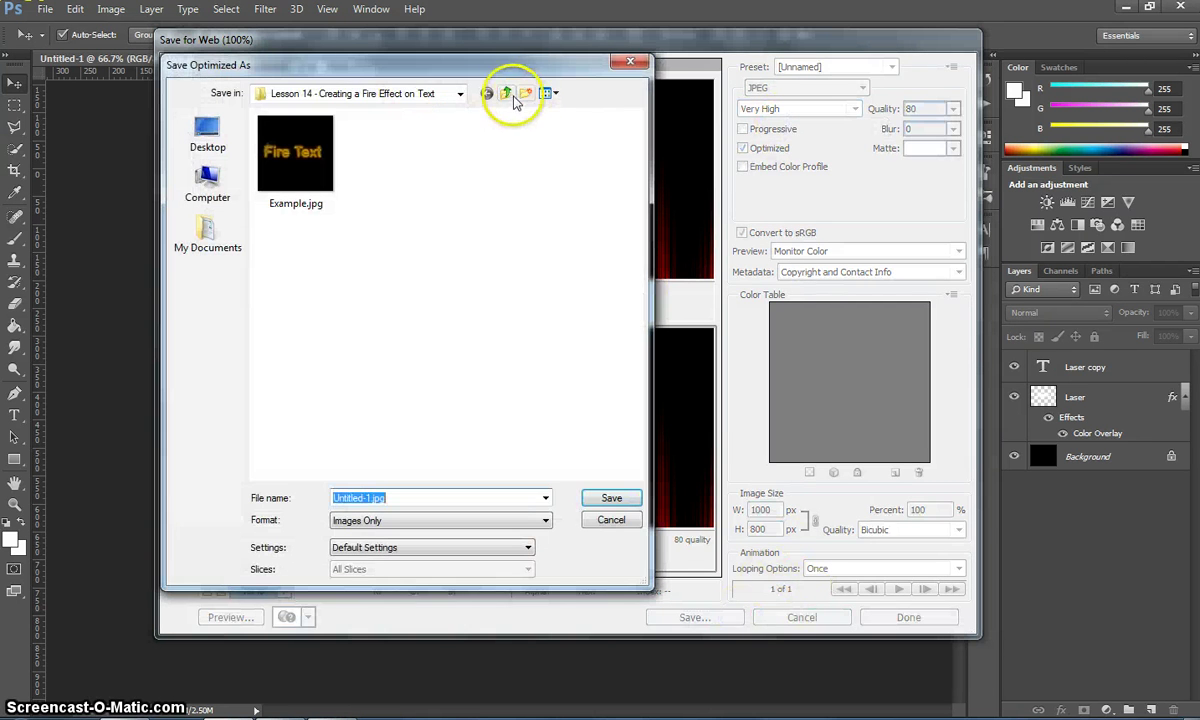
pyautogui.click(503, 95)
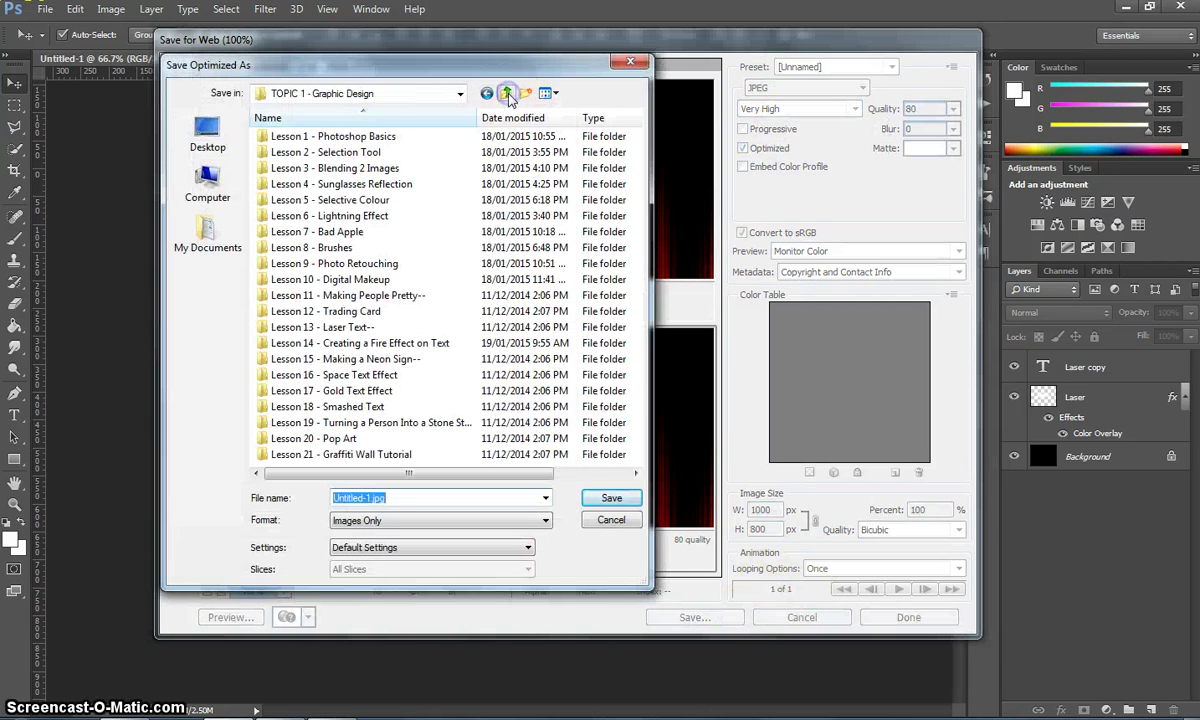
pyautogui.doubleClick(360, 327)
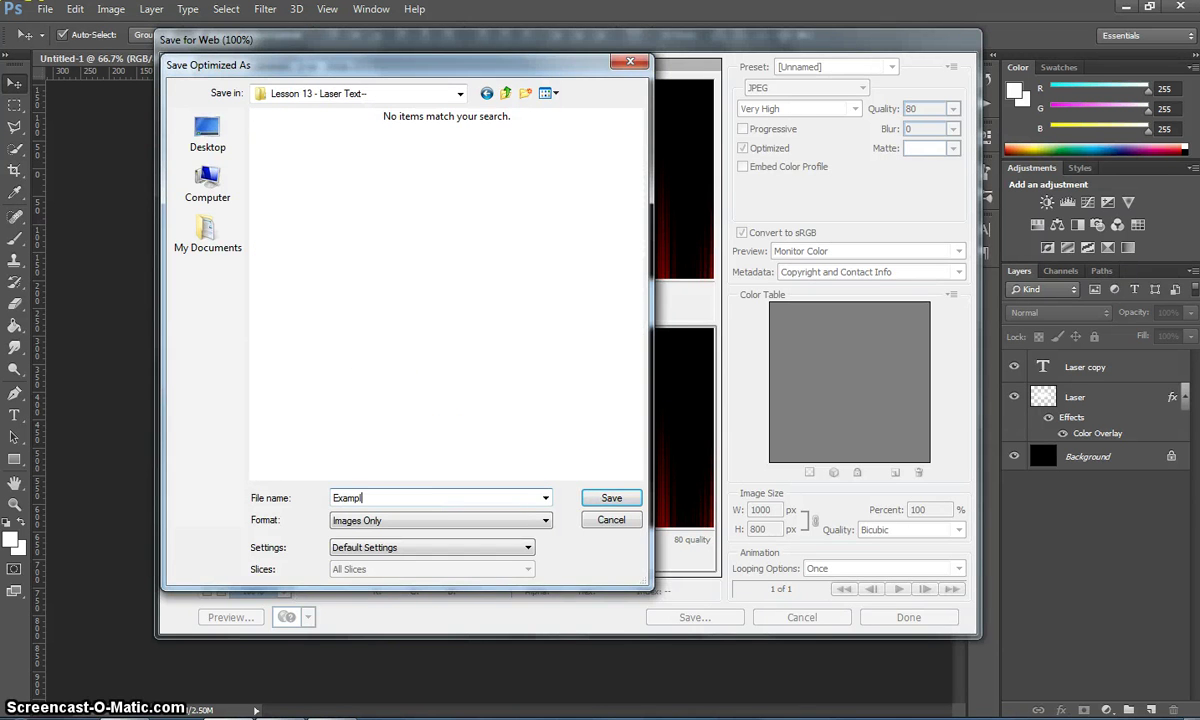
pyautogui.press('Return')
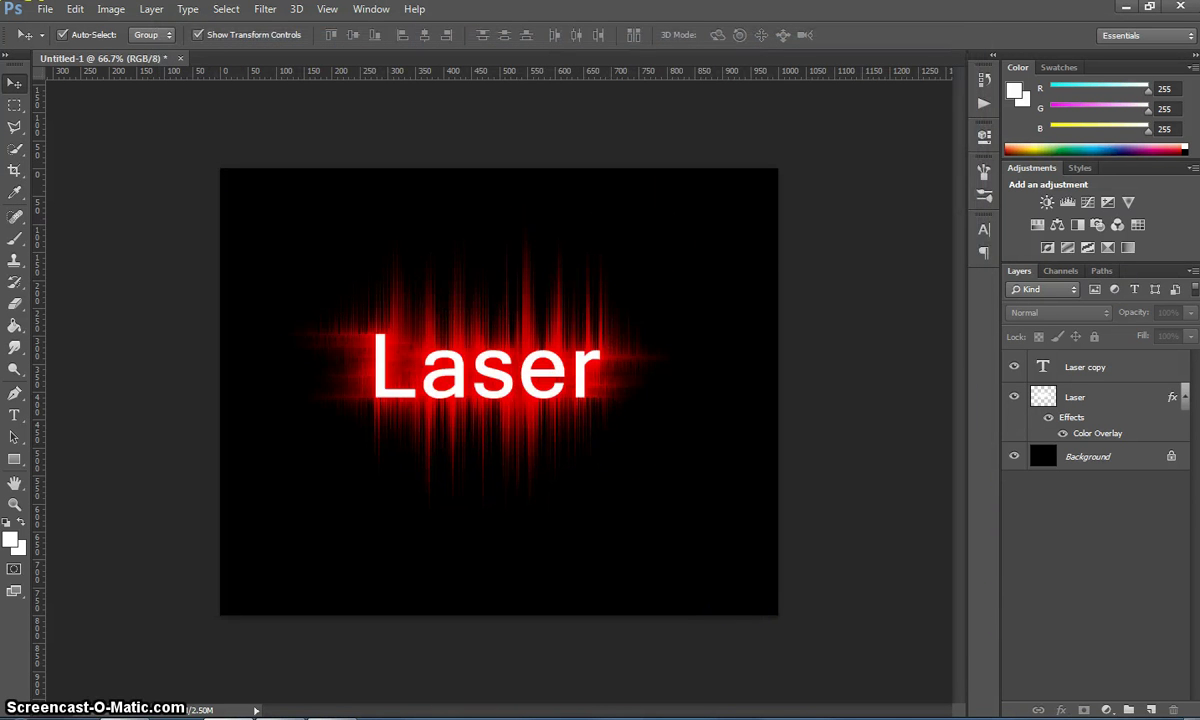